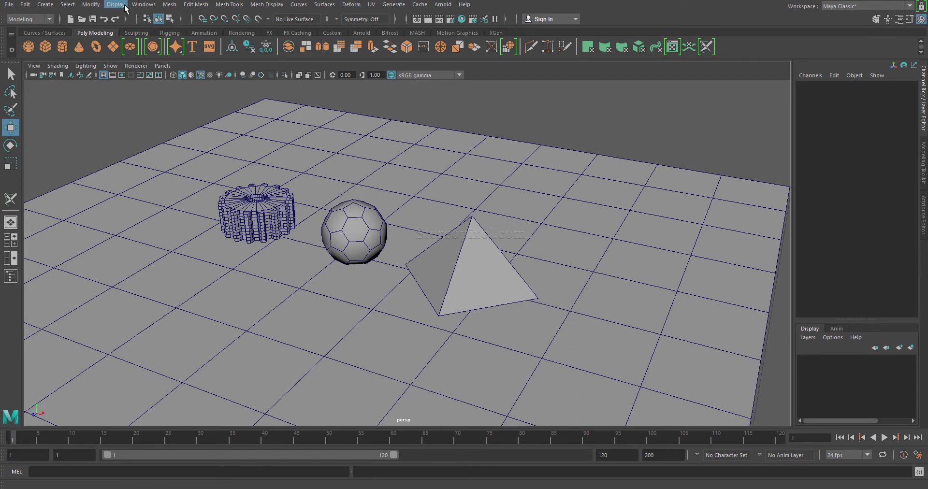
Open the Light Editor window.
click(143, 5)
mouse_move(199, 69)
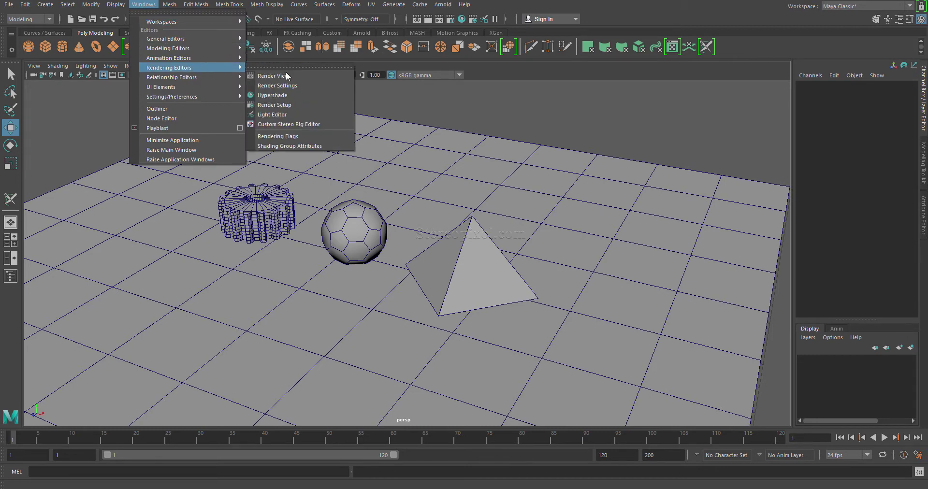
click(290, 115)
mouse_move(616, 92)
mouse_down()
mouse_move(655, 108)
mouse_move(611, 118)
mouse_move(597, 109)
mouse_move(619, 106)
mouse_up()
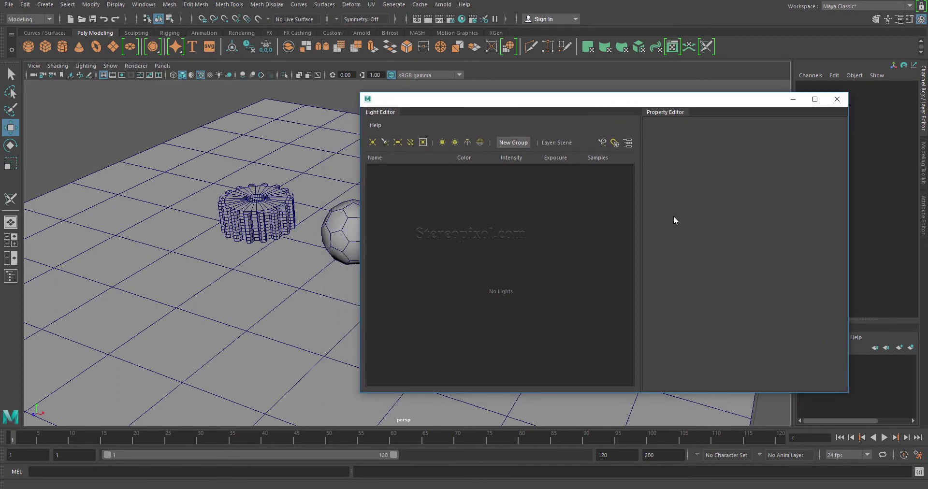
Collapse and restore the Light Editor and Property Editor panes in turn.
drag(642, 163, 639, 163)
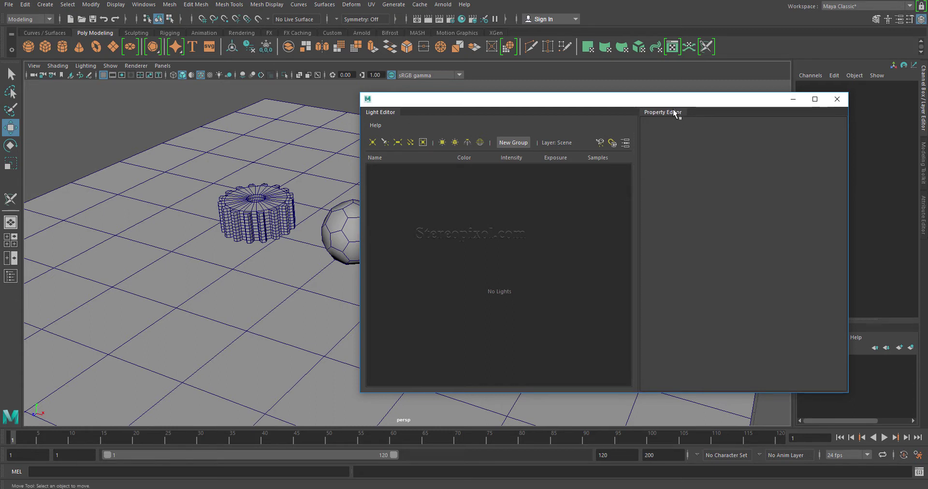
click(384, 114)
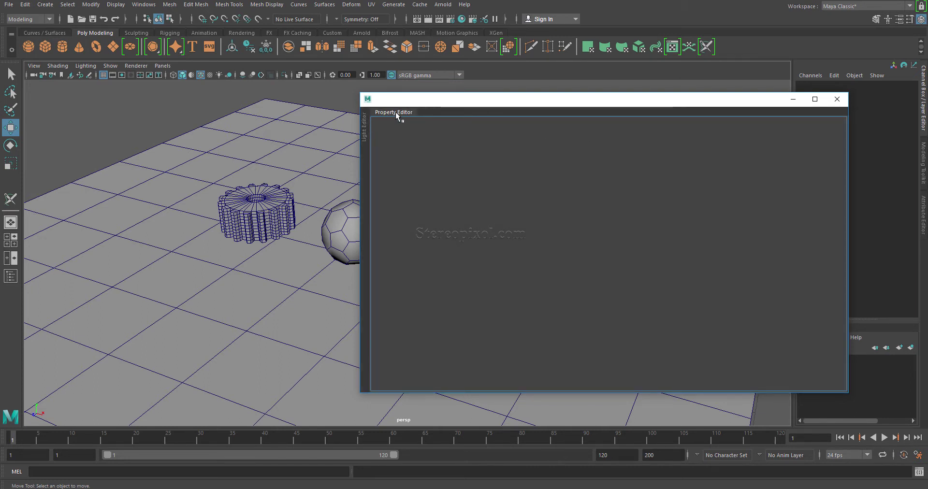
click(365, 134)
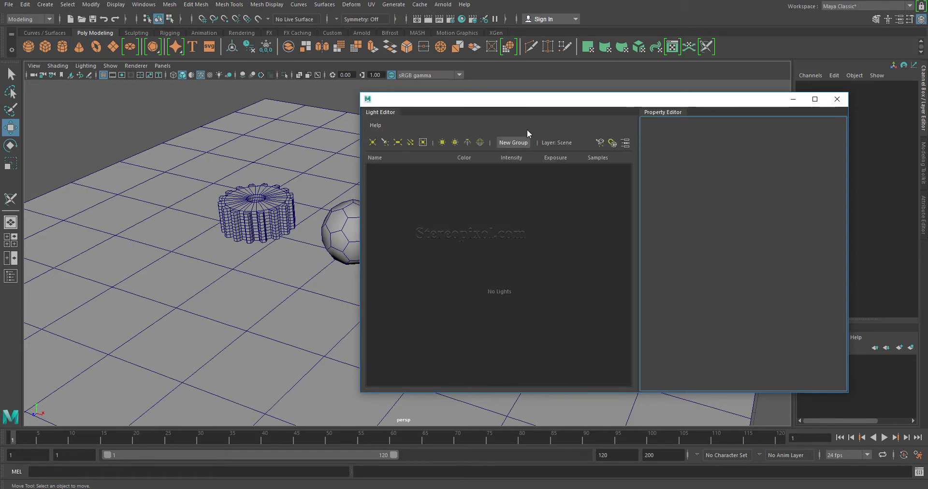
click(659, 113)
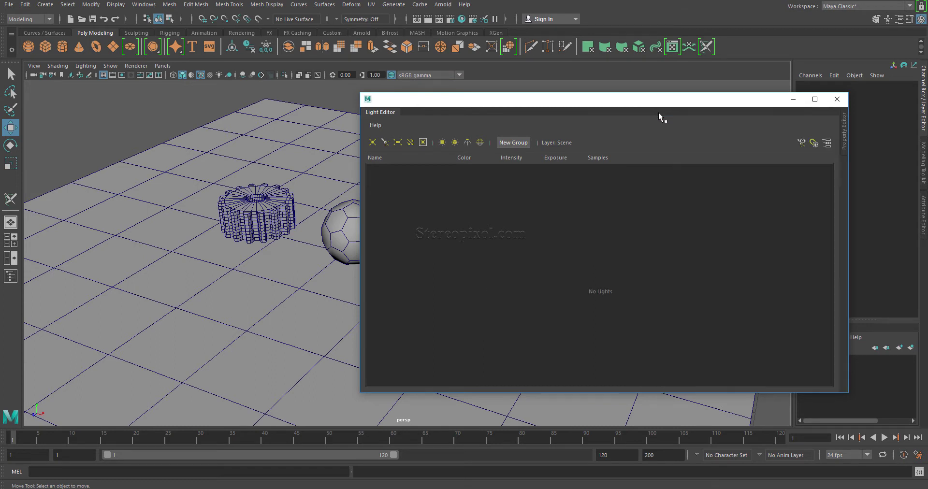
click(827, 143)
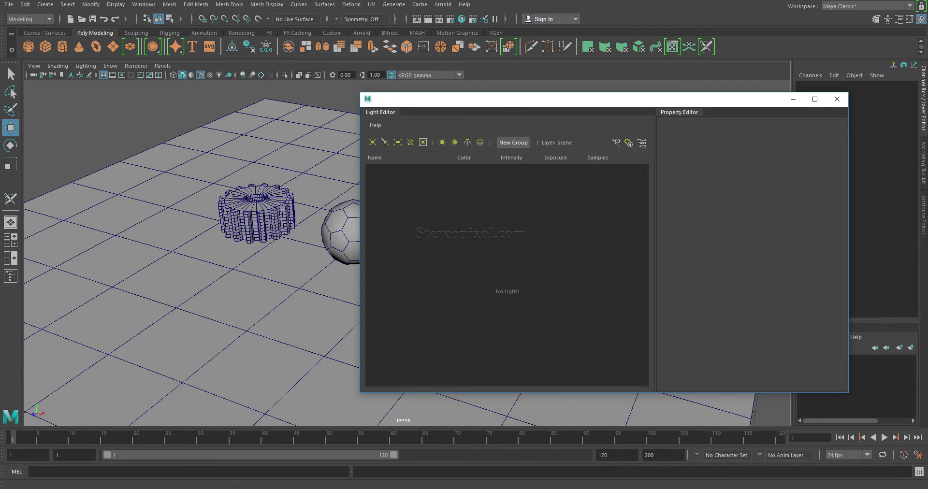
click(47, 8)
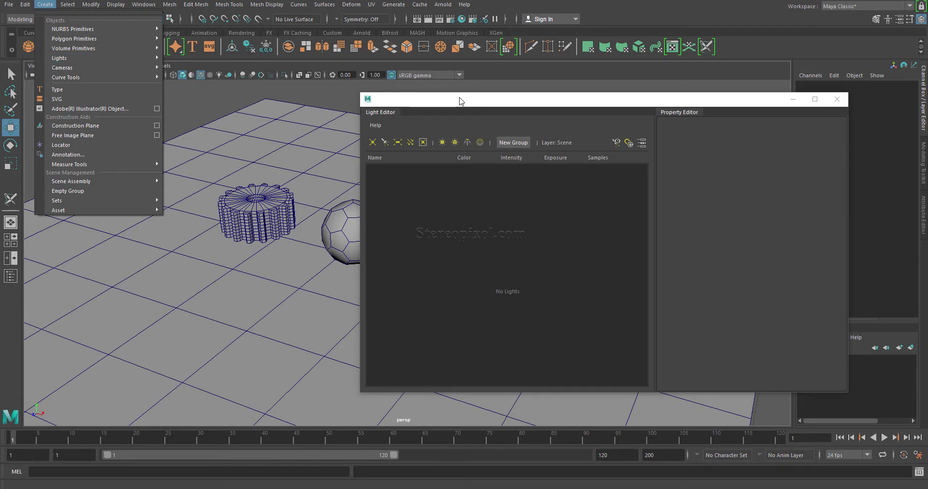
click(427, 127)
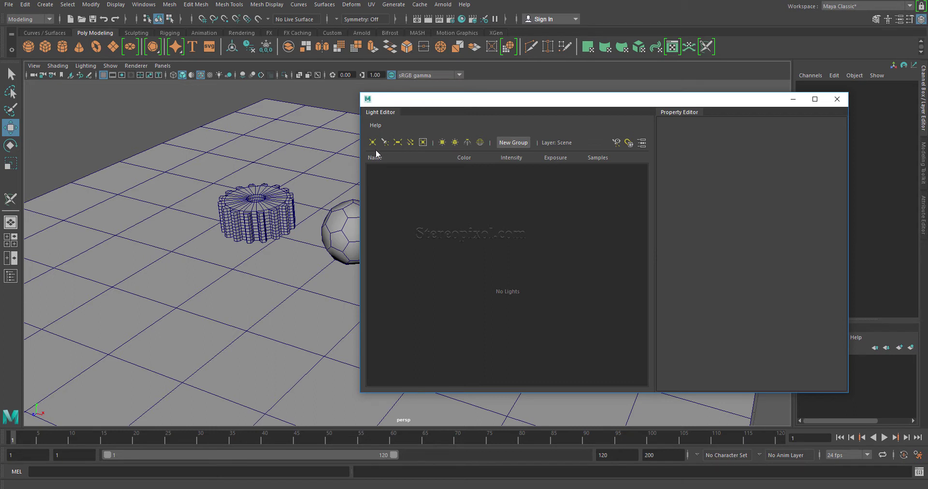
click(45, 4)
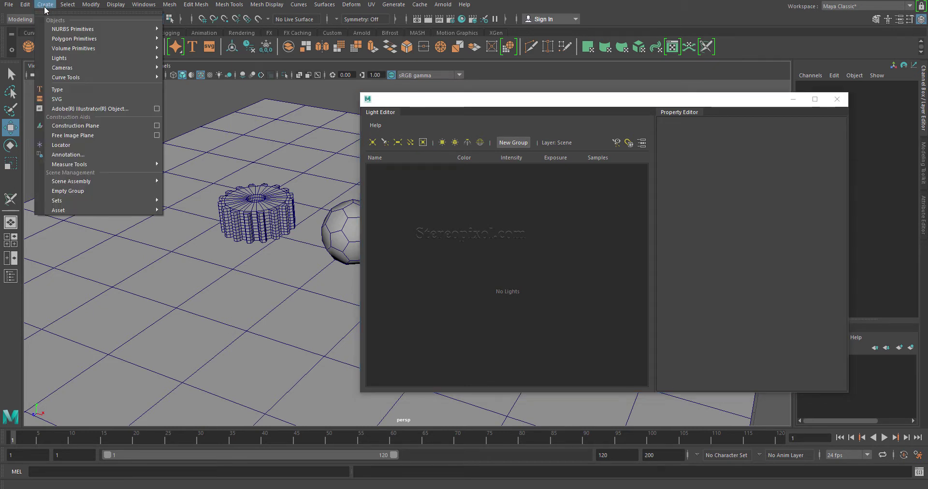
click(45, 5)
click(443, 4)
click(442, 4)
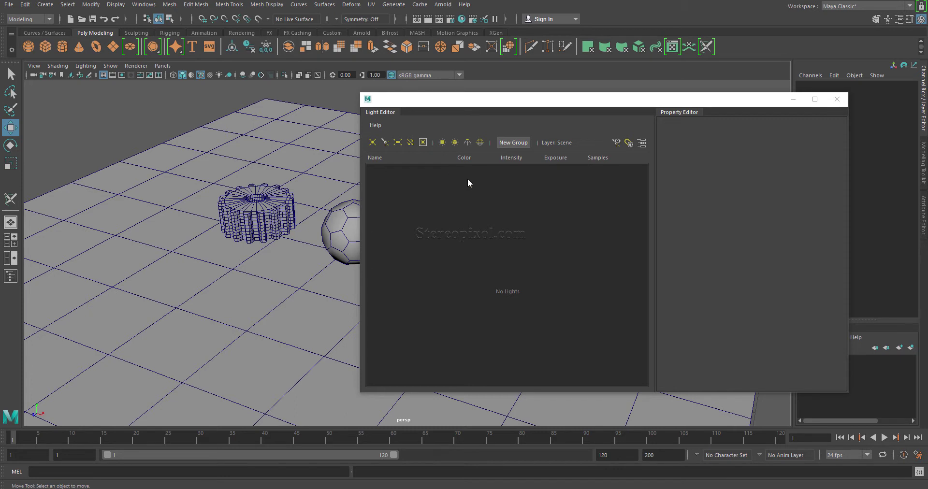
Create a point light from the Light Editor and raise it above the floor behind the gear.
drag(489, 101, 689, 92)
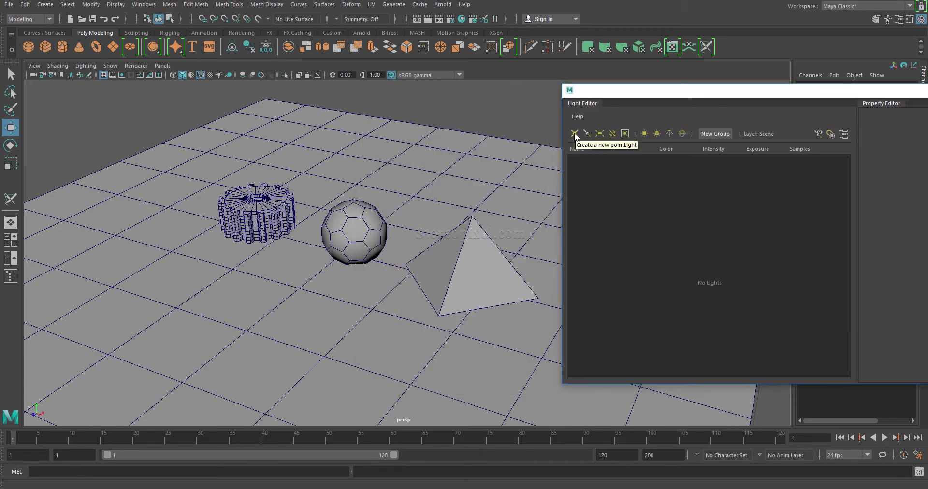
click(575, 133)
drag(320, 306, 200, 371)
drag(222, 310, 204, 97)
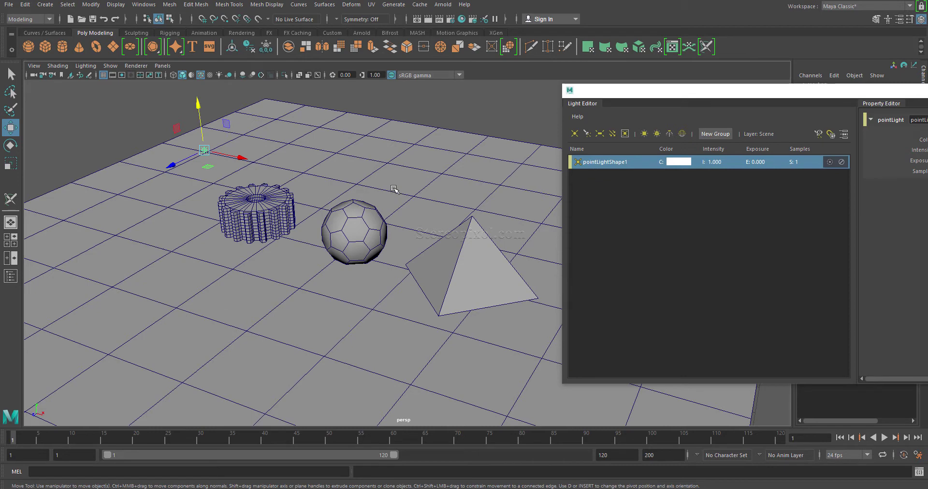
Light the viewport with all scene lights and move the point light to about Y 7.3 cm and Z 7.4 cm.
key(7)
scroll(348, 191, down, 3)
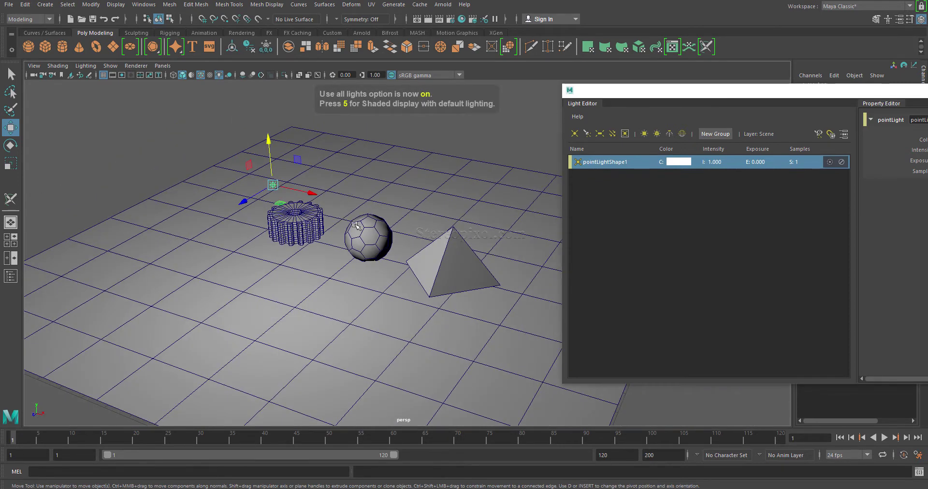
scroll(355, 224, down, 3)
drag(198, 244, 167, 260)
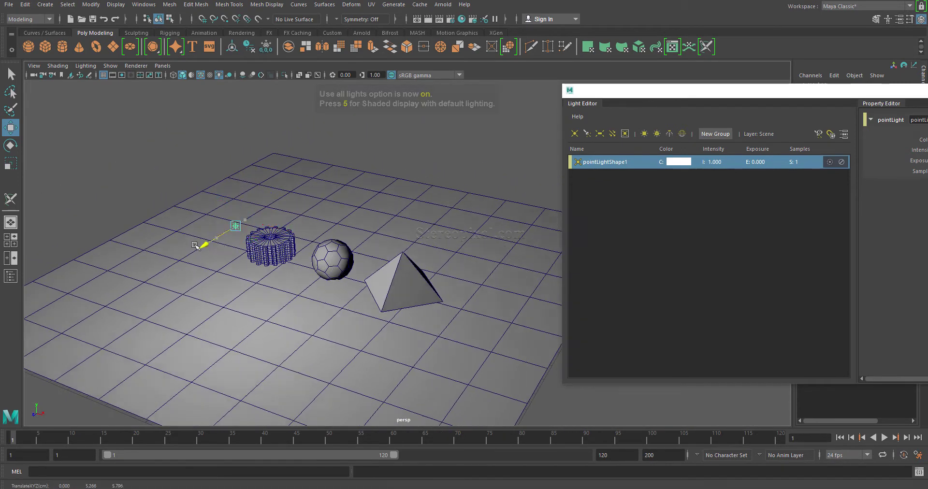
drag(205, 199, 203, 149)
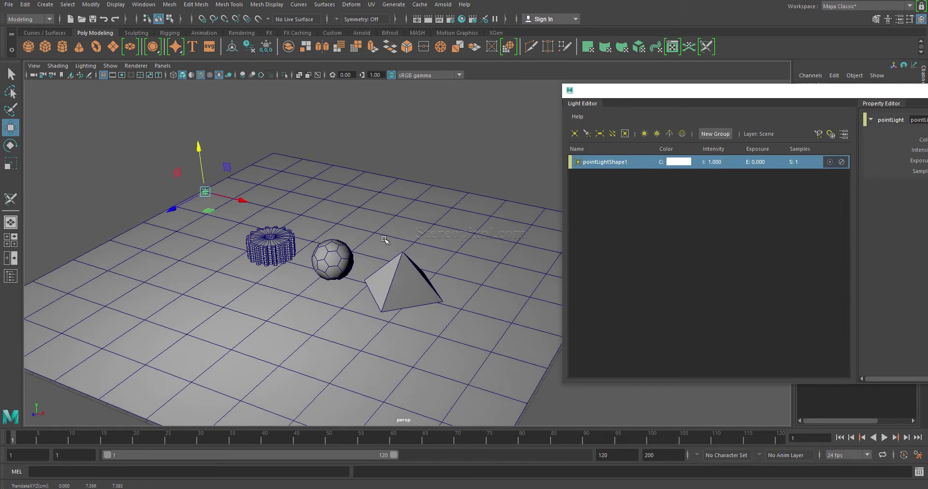
Create a spot light, raise it above the floor and aim its cone at the gear, sphere and pyramid.
alt+drag(385, 240, 406, 232)
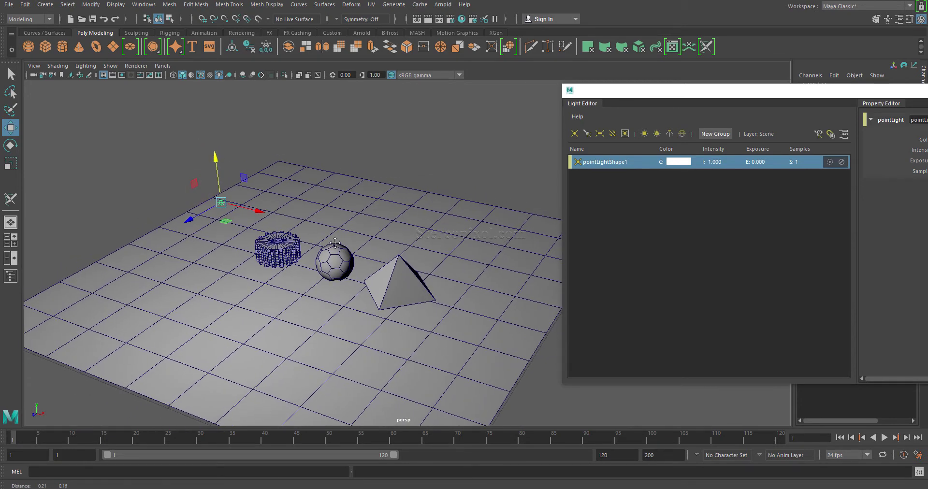
click(587, 133)
drag(302, 299, 224, 328)
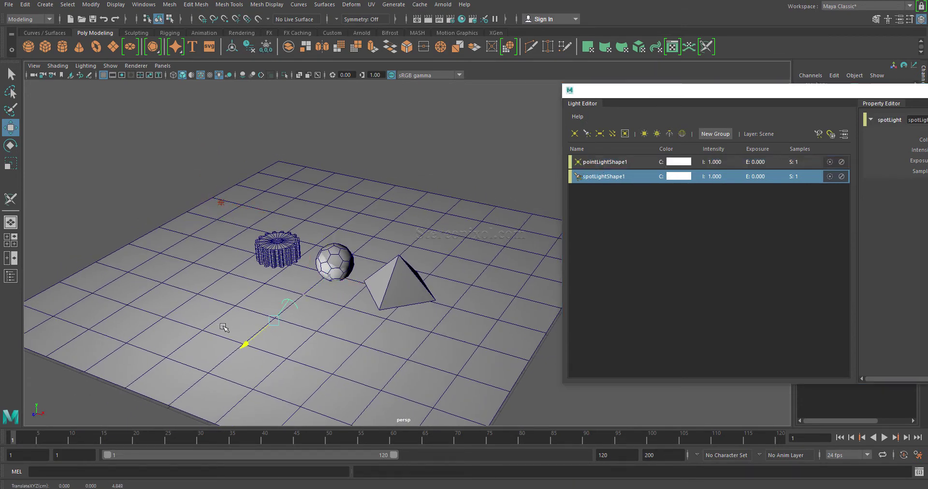
drag(316, 333, 211, 308)
click(171, 244)
drag(172, 244, 154, 162)
key(e)
click(636, 205)
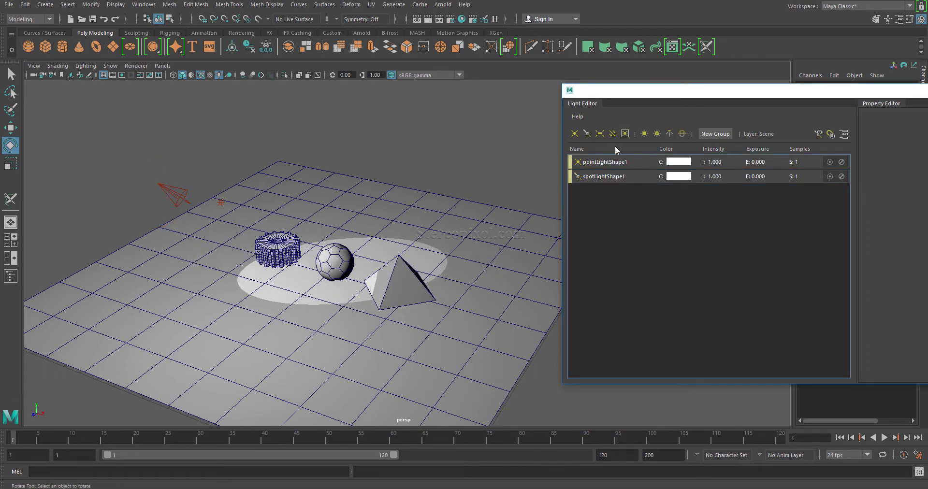
Create an area light and position it raised above the floor near the gear, sphere and pyramid.
click(600, 134)
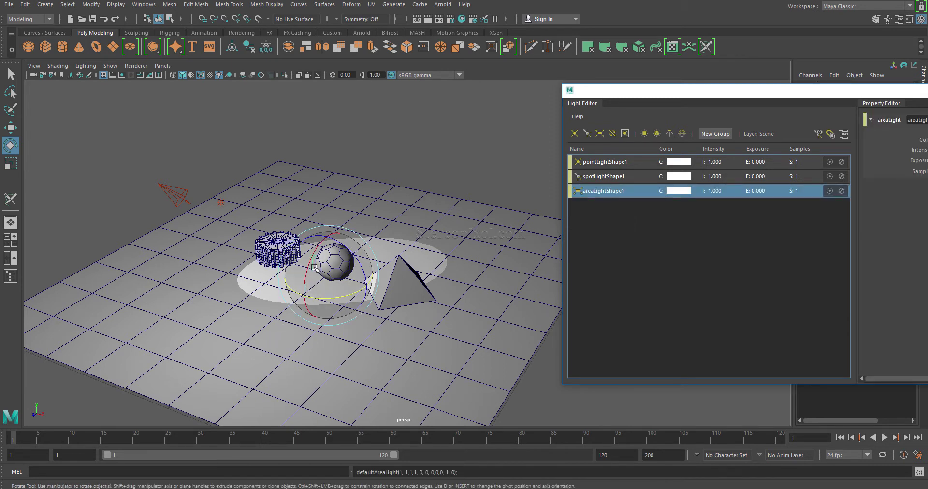
key(w)
drag(306, 297, 250, 319)
mouse_move(274, 241)
mouse_down()
mouse_move(273, 212)
mouse_move(273, 231)
mouse_up()
drag(319, 262, 444, 308)
Undo the last area light adjustments and deselect the light.
key(e)
alt+drag(289, 242, 440, 194)
key(w)
key(ctrl+z)
key(ctrl+z)
key(ctrl+z)
key(ctrl+z)
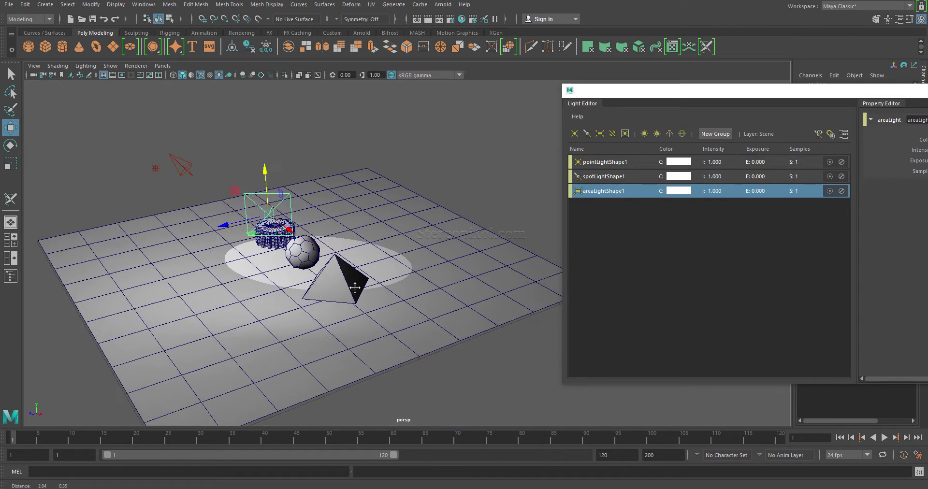
key(ctrl+z)
key(ctrl+z)
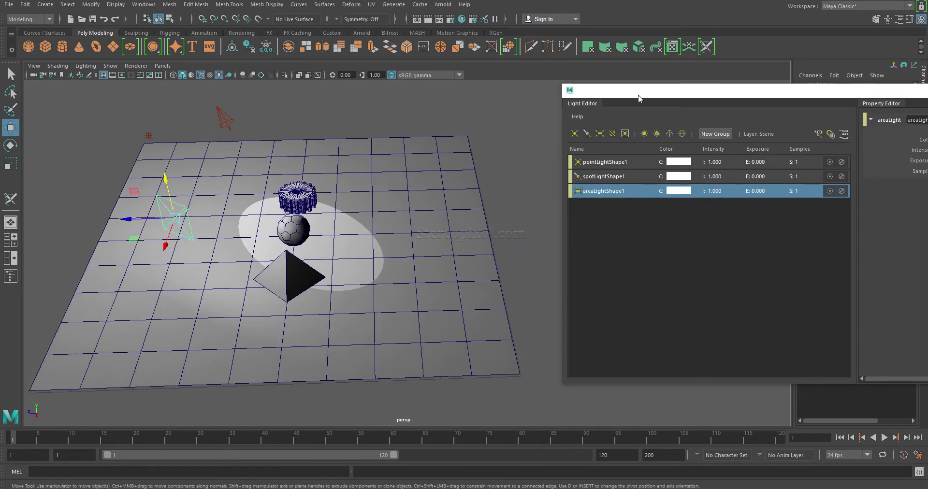
drag(641, 92, 652, 90)
click(628, 201)
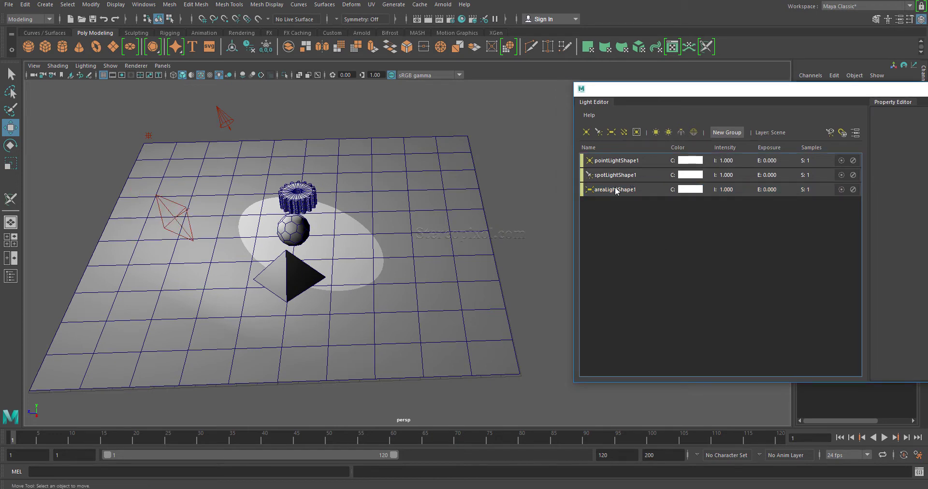
Rename the point light as Environment in the Light Editor's list.
alt+drag(346, 218, 345, 151)
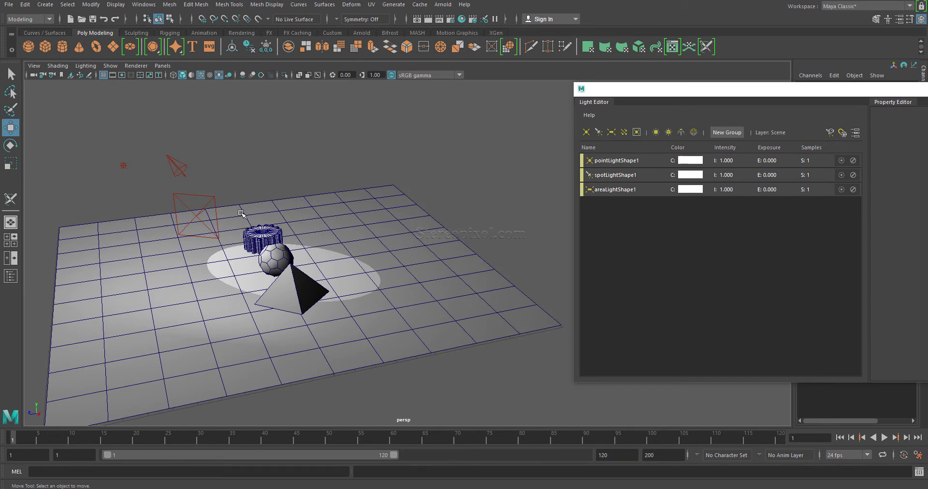
alt+drag(241, 226, 310, 242)
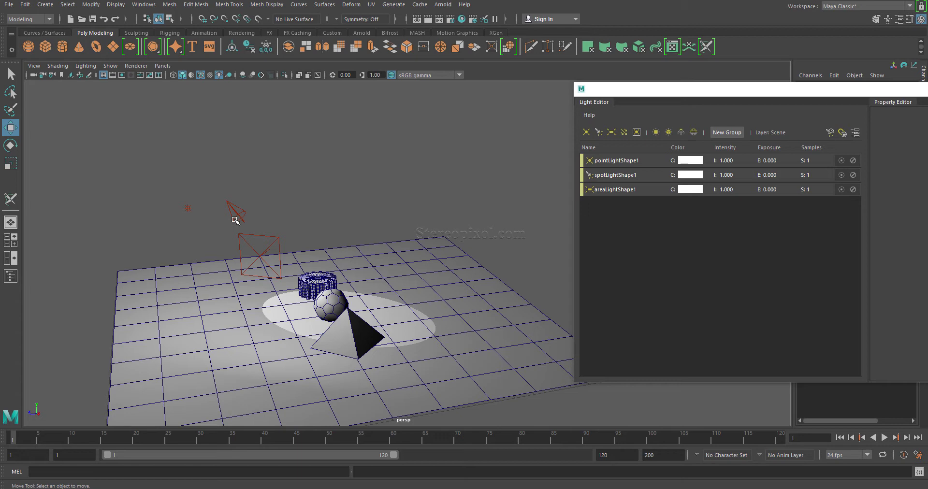
mouse_move(315, 237)
alt+mouse_down()
mouse_move(345, 221)
mouse_move(321, 231)
mouse_move(307, 224)
alt+mouse_up()
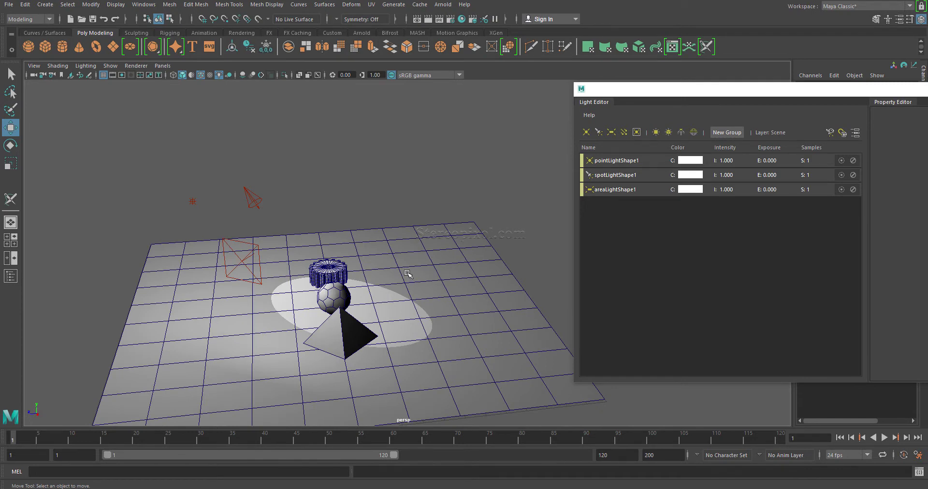
drag(662, 93, 556, 93)
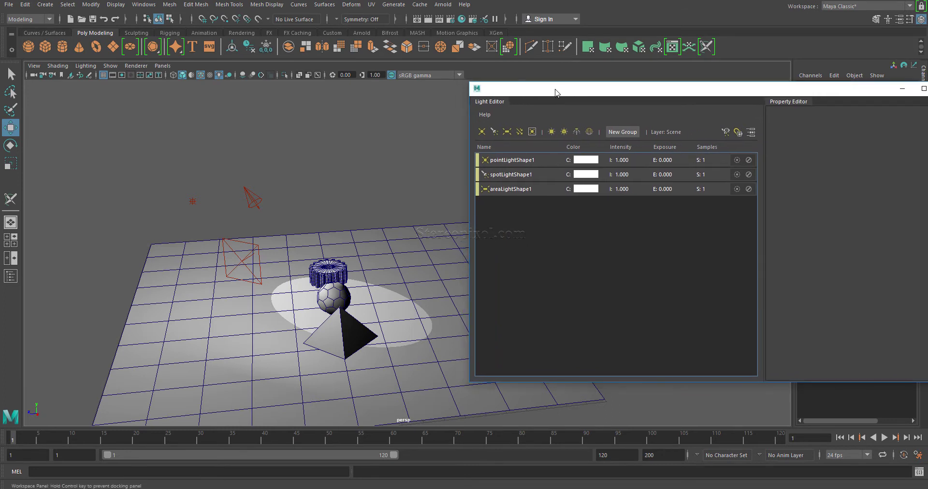
double_click(520, 162)
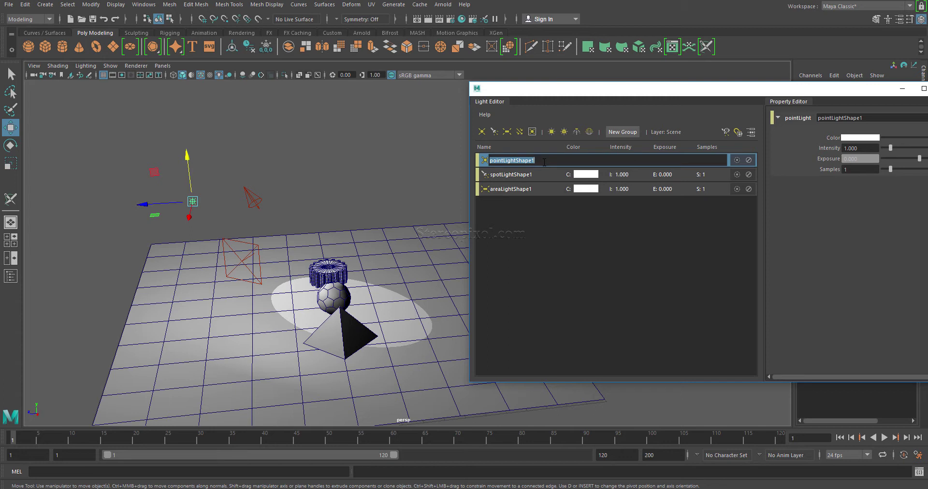
text(Environment)
key(Return)
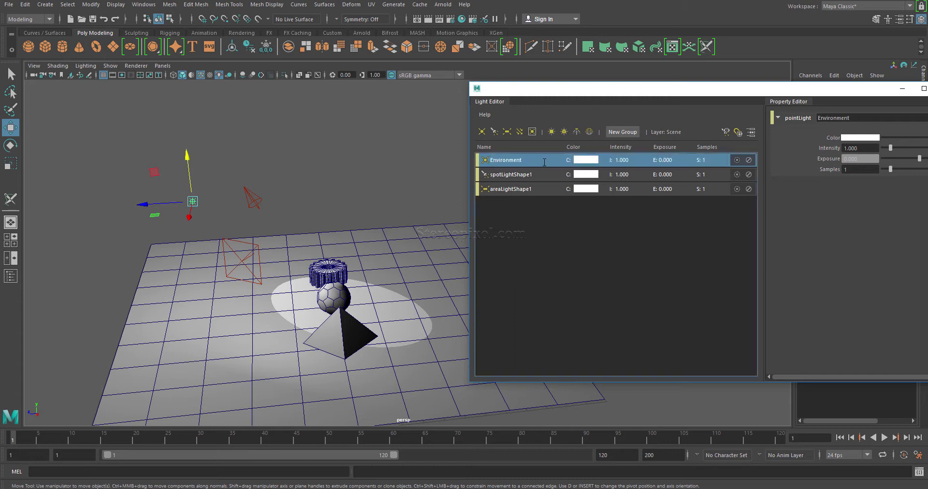
click(549, 231)
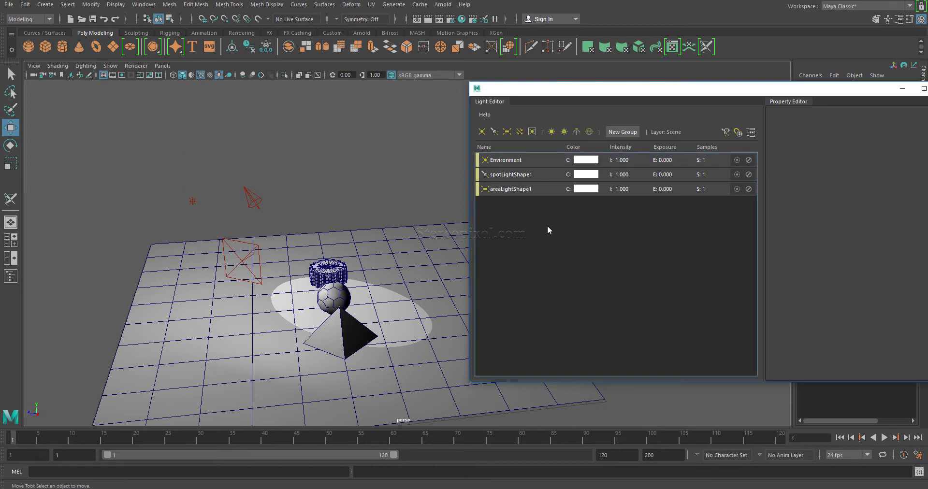
click(515, 161)
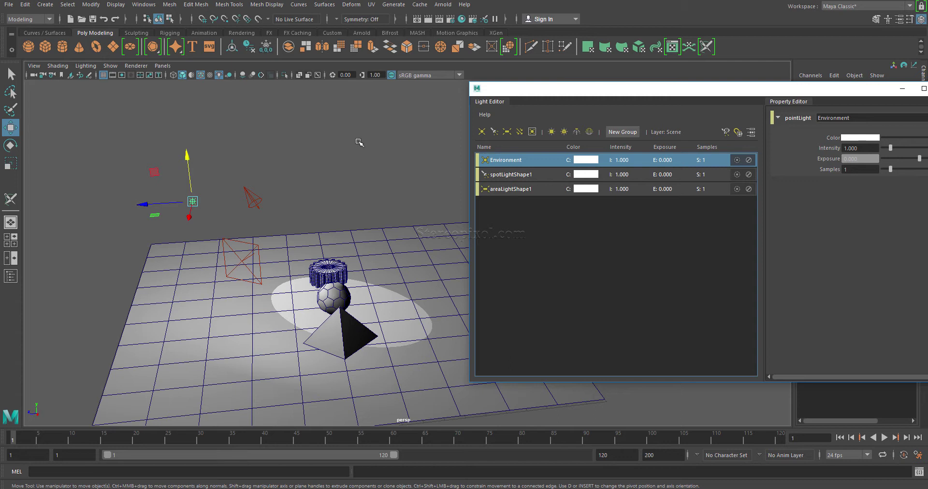
Rename the spot light as Main_light.
double_click(517, 176)
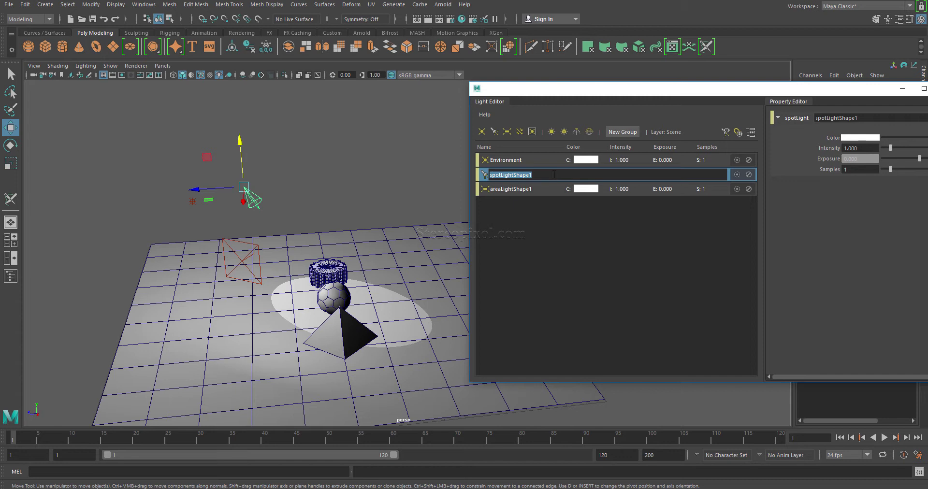
text(Main_light)
key(Return)
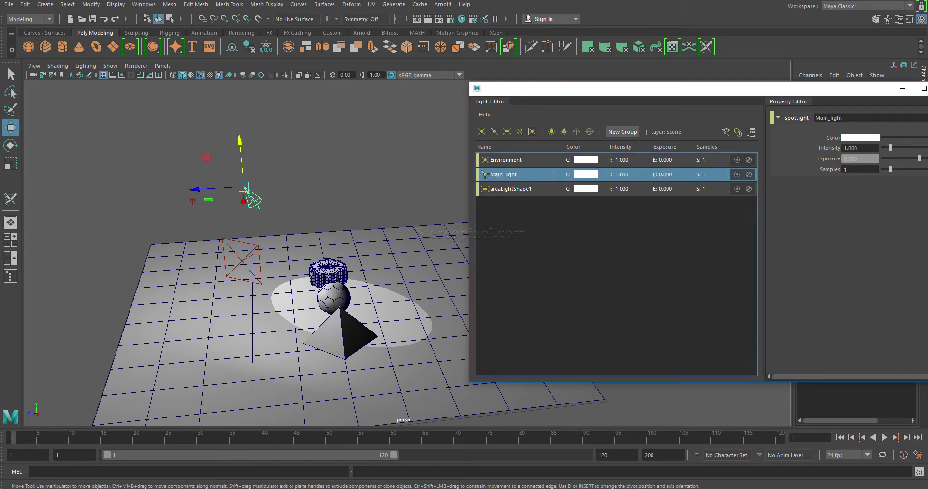
Rename the area light as Fill_light in the Light Editor's list.
click(514, 191)
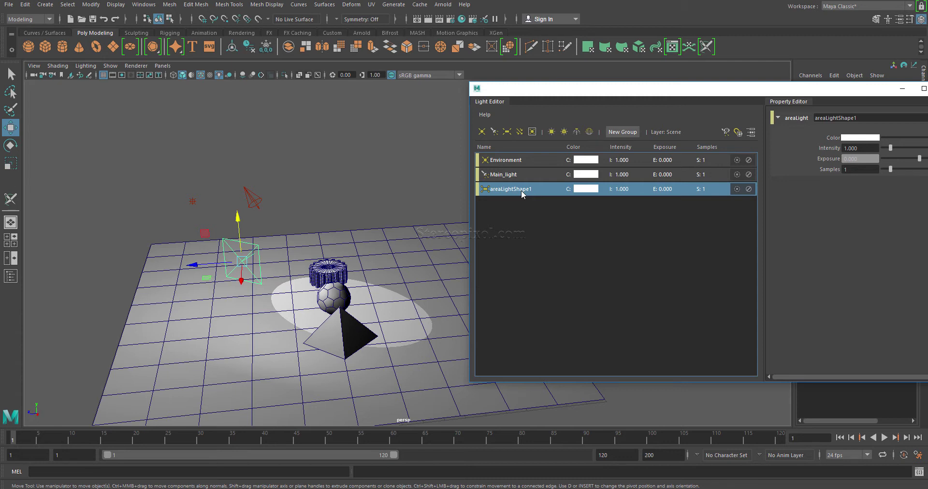
double_click(521, 190)
text(f)
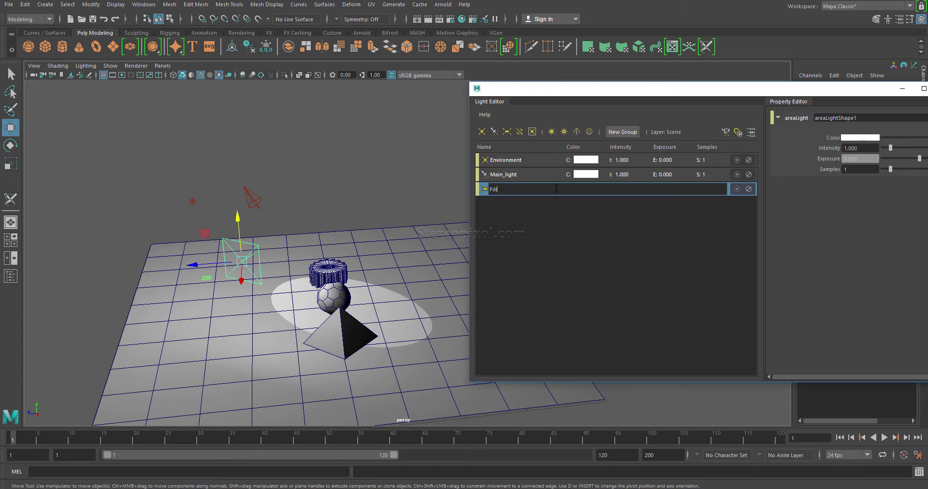
text(ill_light)
key(Return)
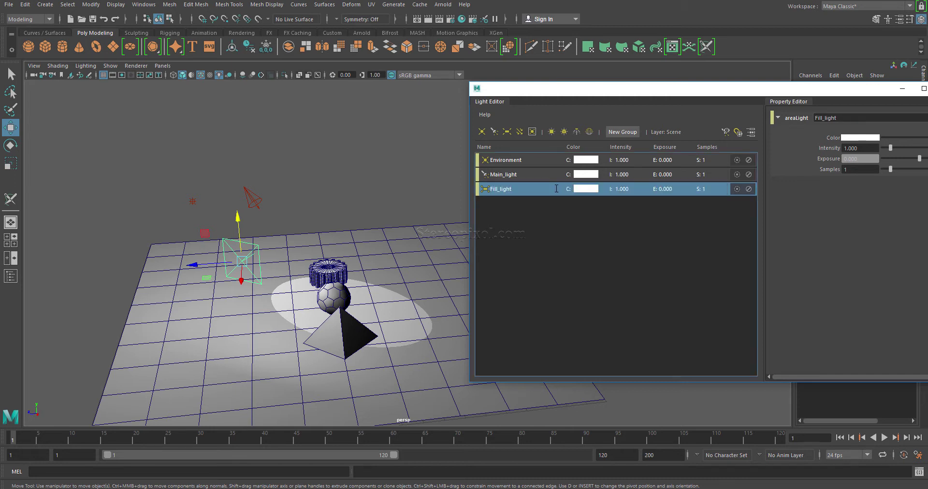
click(536, 227)
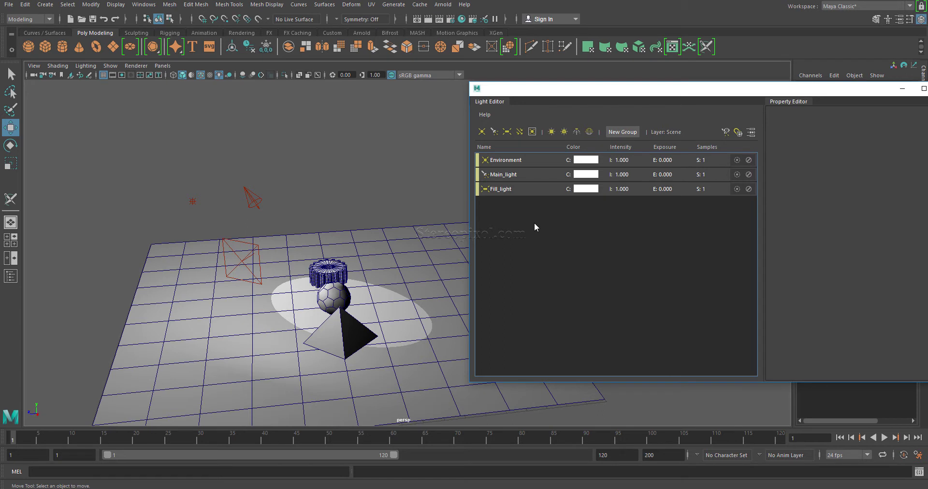
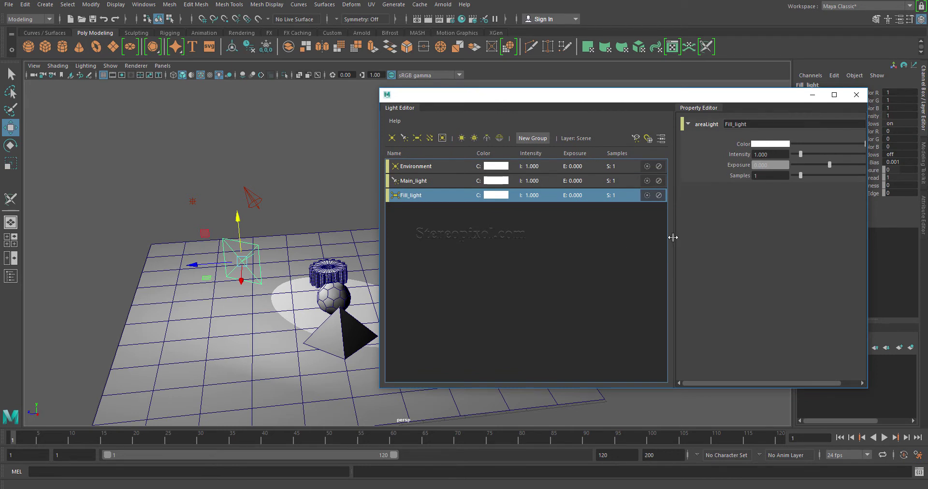
Set the color of Fill_light to pure green and raise its intensity to 4.027.
drag(675, 237, 634, 235)
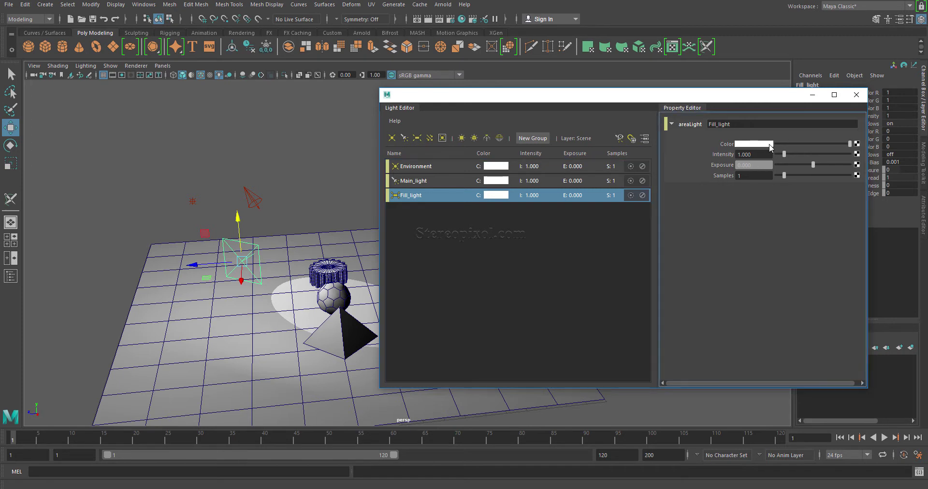
click(769, 144)
click(756, 118)
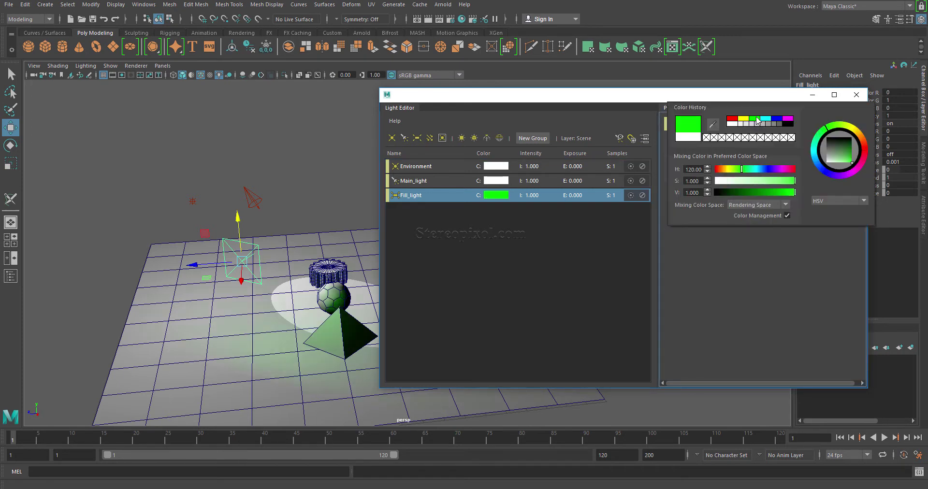
drag(783, 155, 804, 164)
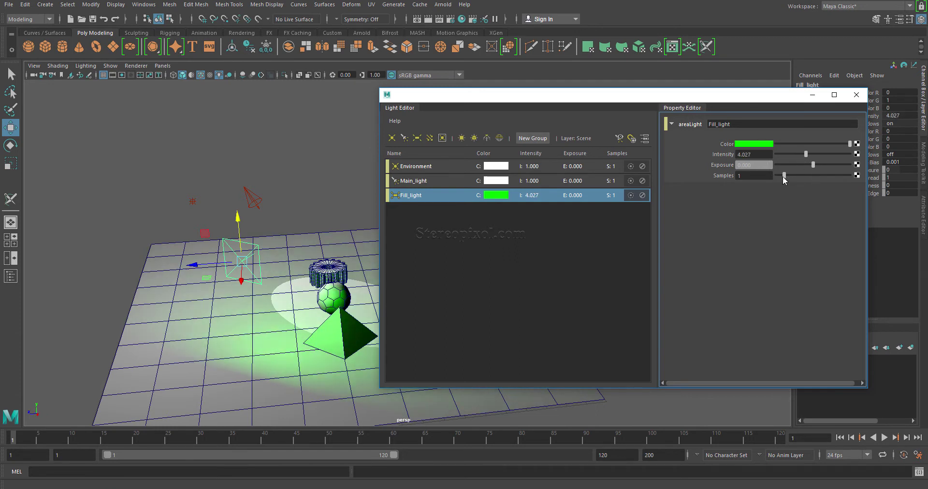
Try a lower exposure on Fill_light and undo the change.
drag(662, 98, 685, 86)
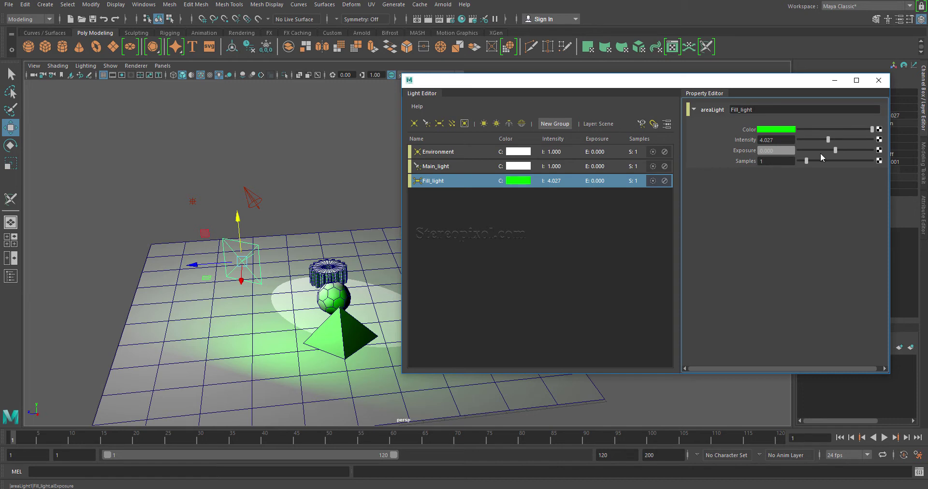
mouse_move(837, 153)
mouse_down()
mouse_move(799, 150)
mouse_move(856, 158)
mouse_move(822, 160)
mouse_up()
key(ctrl+z)
Create an Arnold area light, rotate it toward the objects and place it raised above the floor on the side opposite Fill_light.
drag(523, 86, 605, 84)
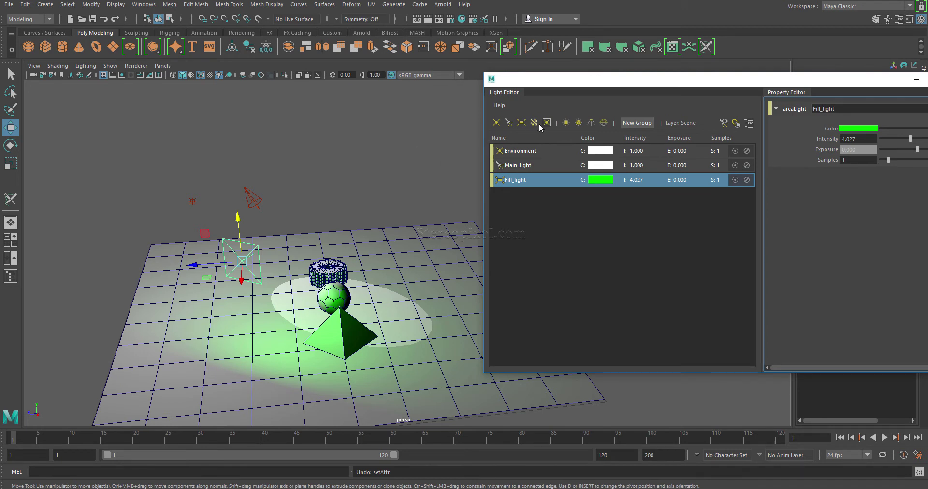
click(566, 123)
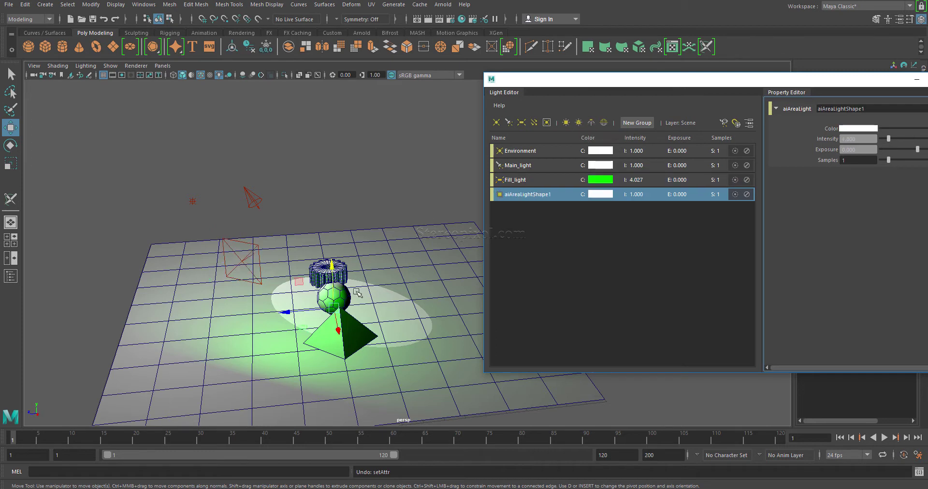
drag(349, 370, 349, 294)
key(e)
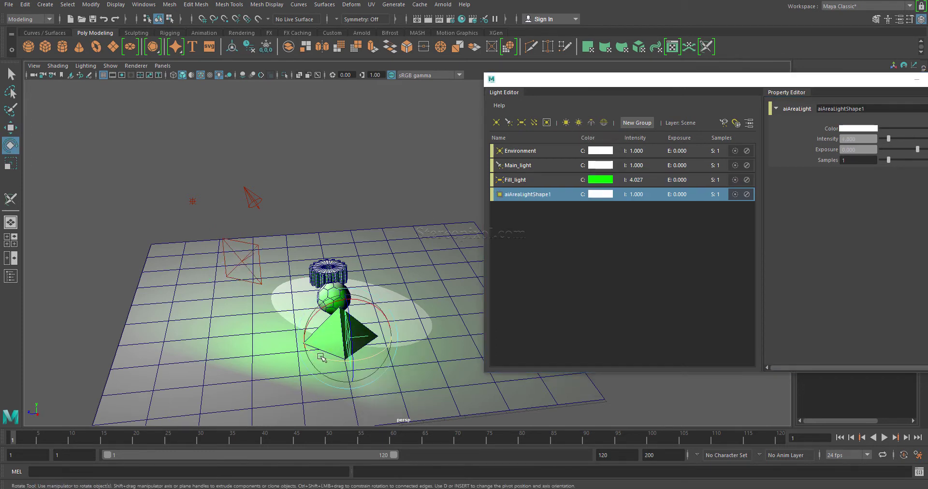
drag(349, 360, 431, 341)
key(w)
key(e)
key(w)
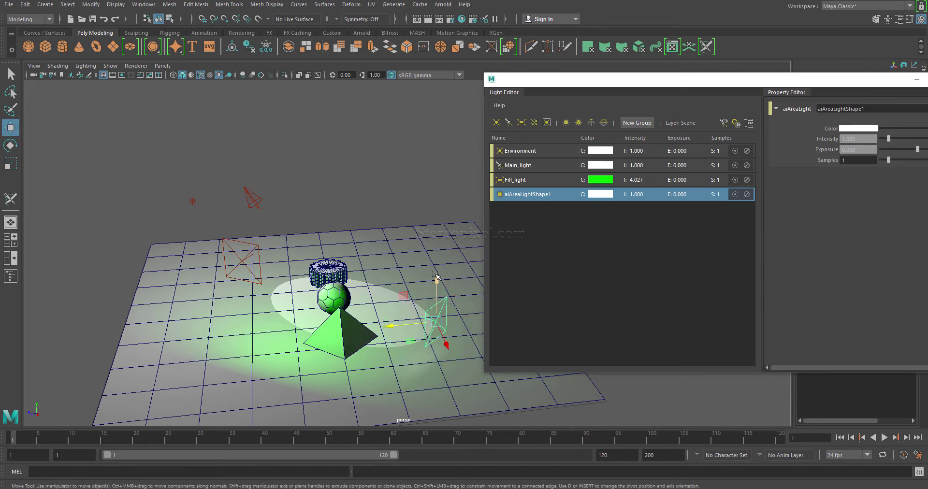
drag(437, 272, 449, 247)
key(e)
key(w)
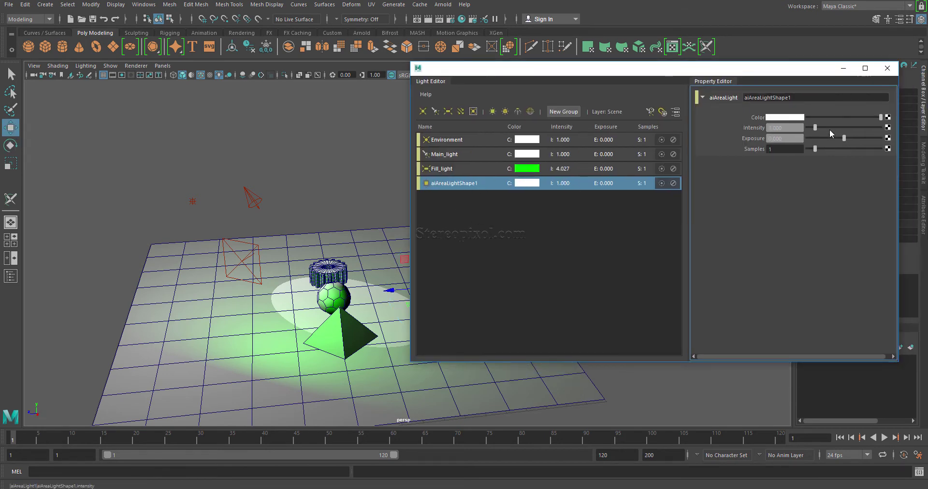
Try an exposure of 4.597 on the Arnold area light and undo the change.
drag(696, 70, 743, 124)
alt+middle_drag(745, 109, 660, 108)
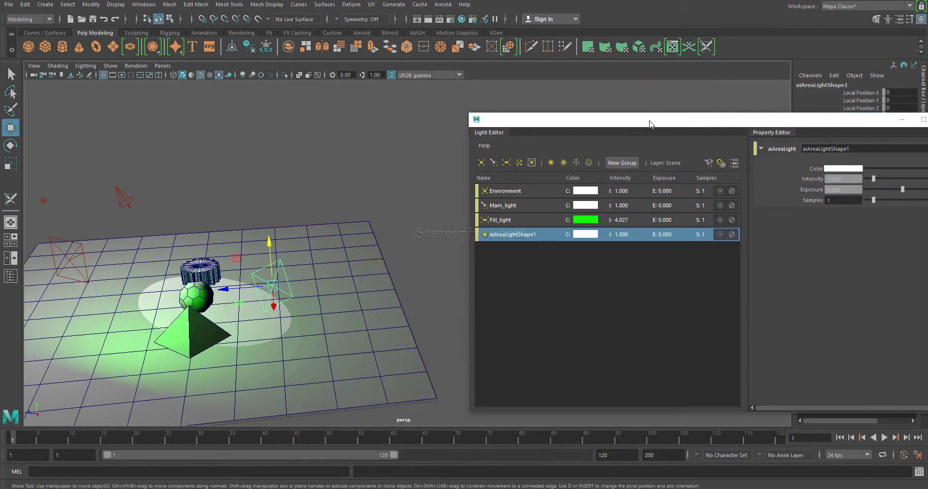
drag(776, 170, 807, 161)
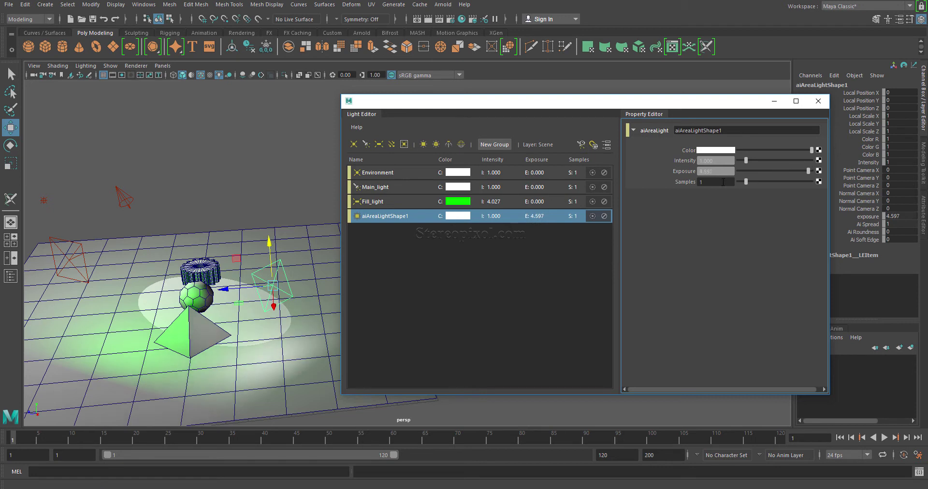
key(ctrl+z)
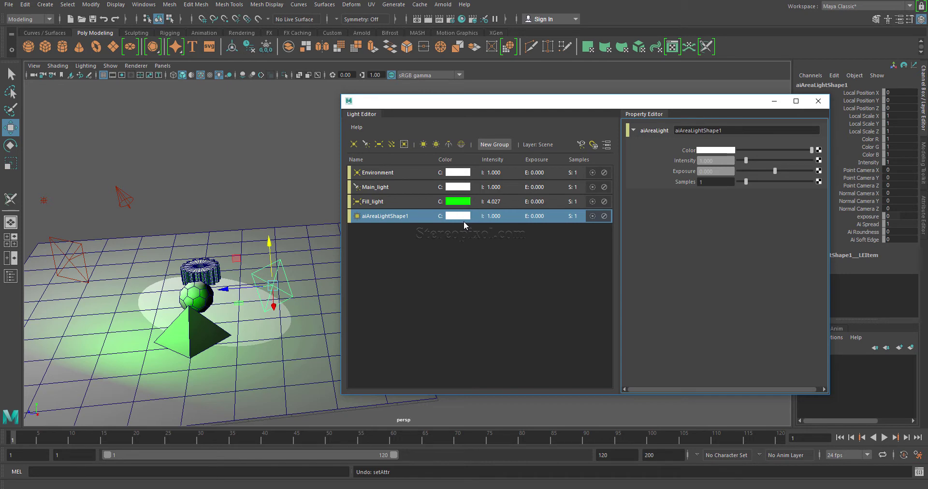
Create a light group in the Light Editor with no light selected and name it Character.
alt+drag(220, 278, 198, 267)
drag(554, 106, 570, 87)
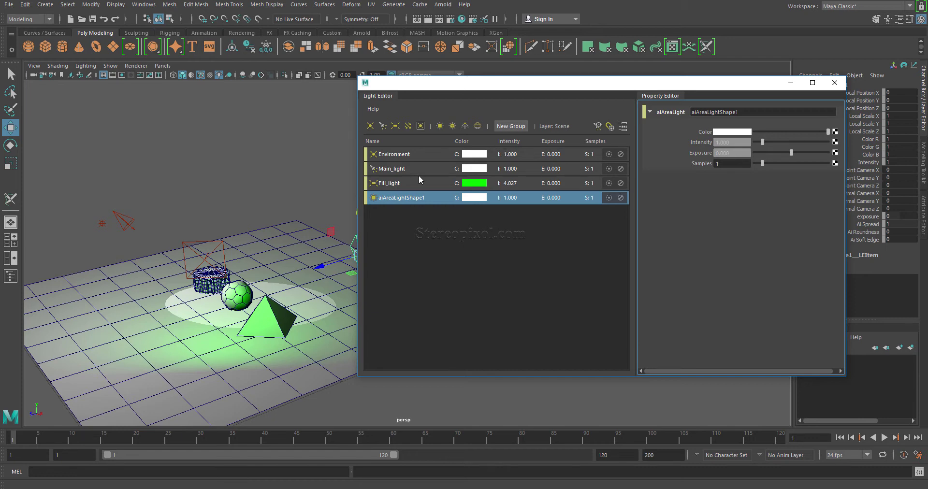
mouse_move(217, 290)
alt+mouse_down()
mouse_move(193, 290)
mouse_move(218, 280)
alt+mouse_up()
mouse_move(241, 266)
alt+middle_down()
mouse_move(252, 259)
mouse_move(237, 252)
alt+middle_up()
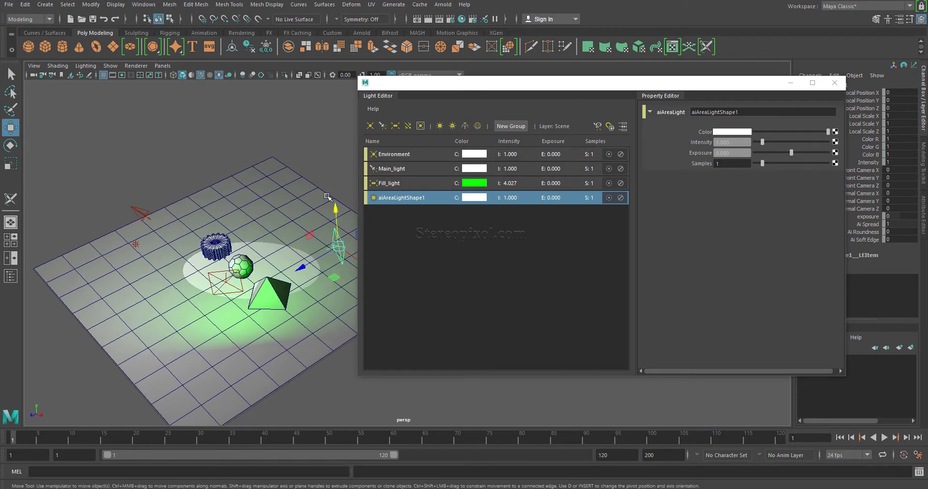
click(451, 248)
click(511, 128)
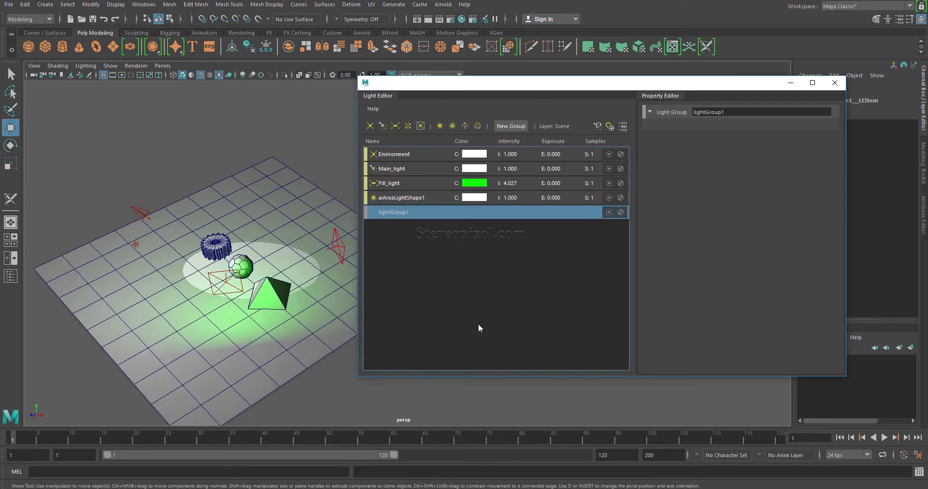
double_click(402, 213)
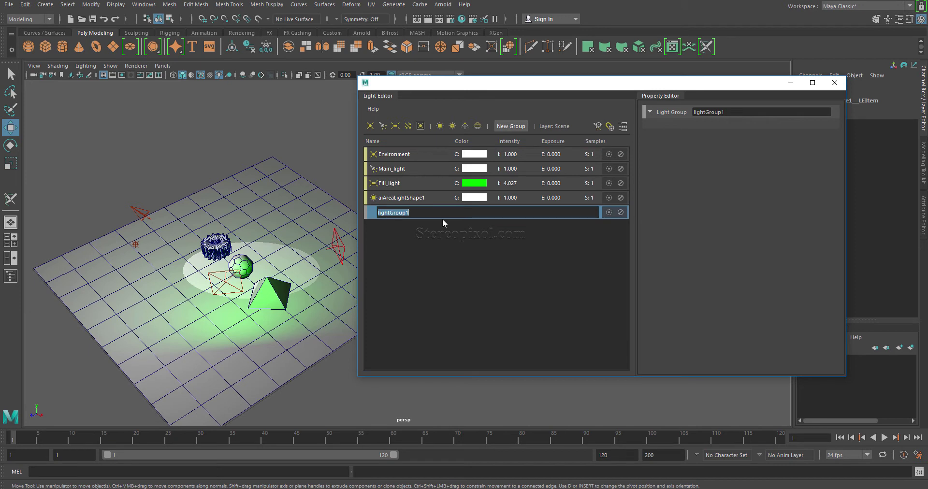
text(Character)
key(Return)
Move the Environment, Main_light and Fill_light lights together into the Character group.
click(411, 199)
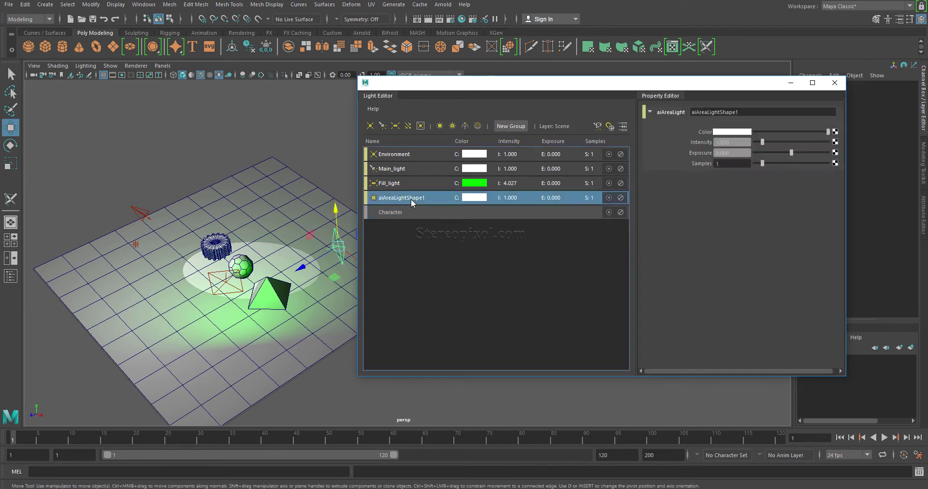
click(404, 182)
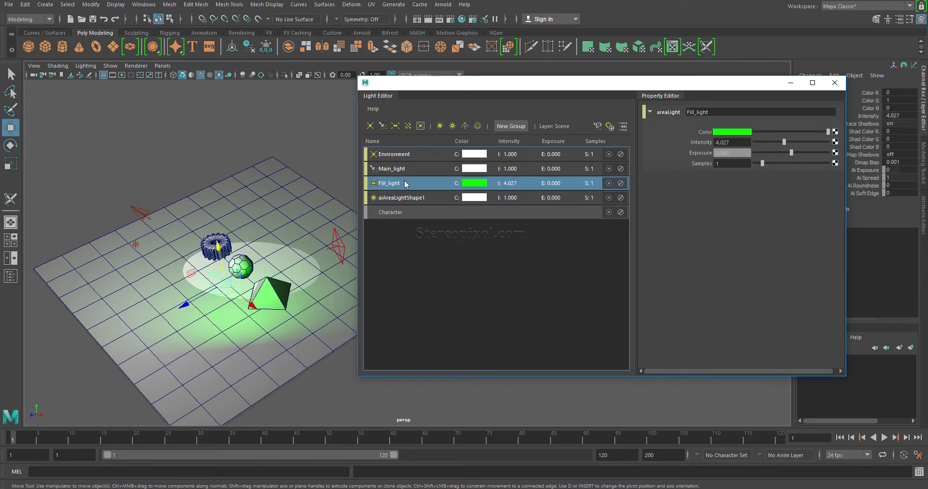
ctrl+click(409, 170)
ctrl+click(387, 154)
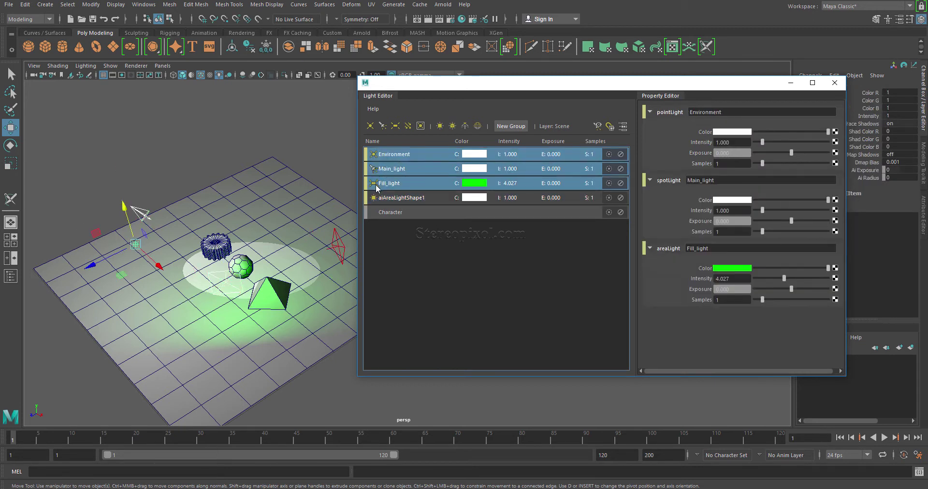
drag(375, 184, 377, 213)
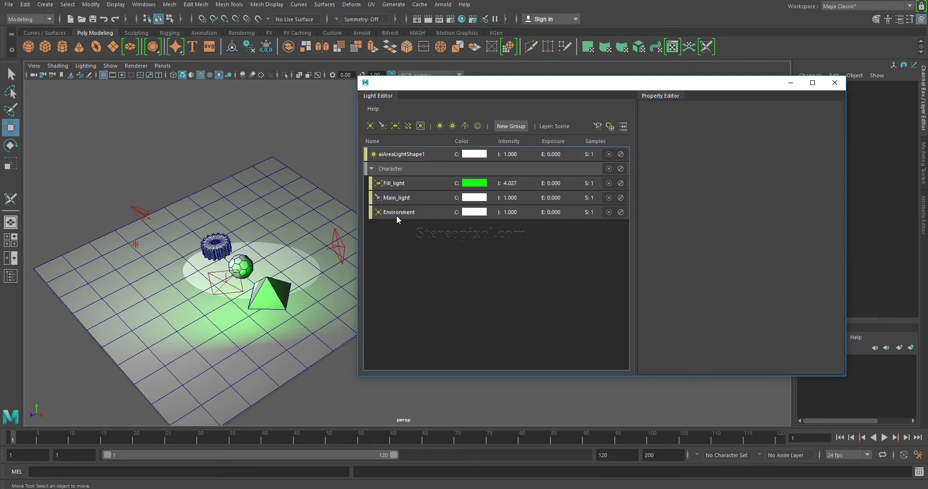
Collapse and expand the Character group to examine the lights it contains.
click(372, 169)
click(402, 170)
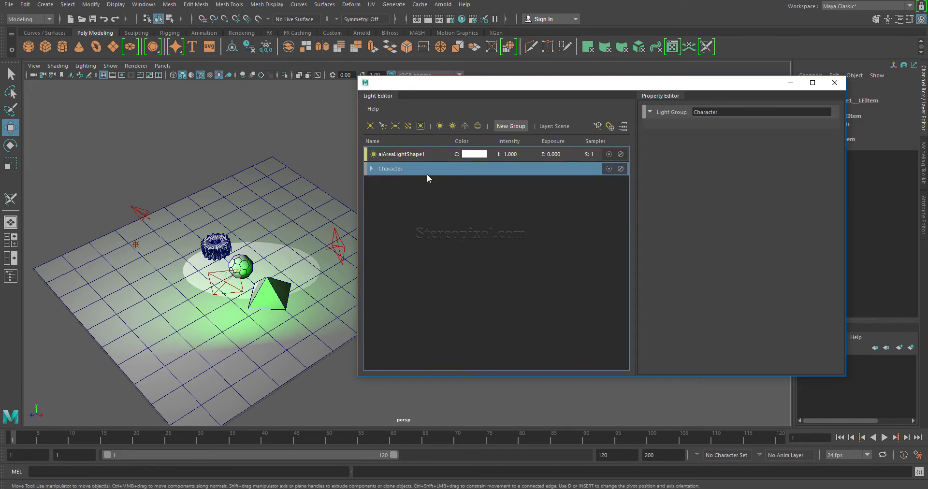
click(371, 168)
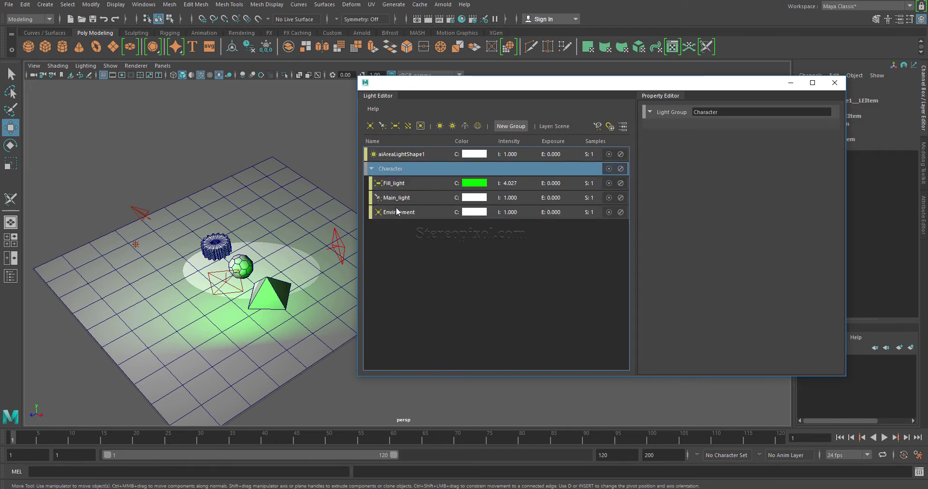
click(371, 168)
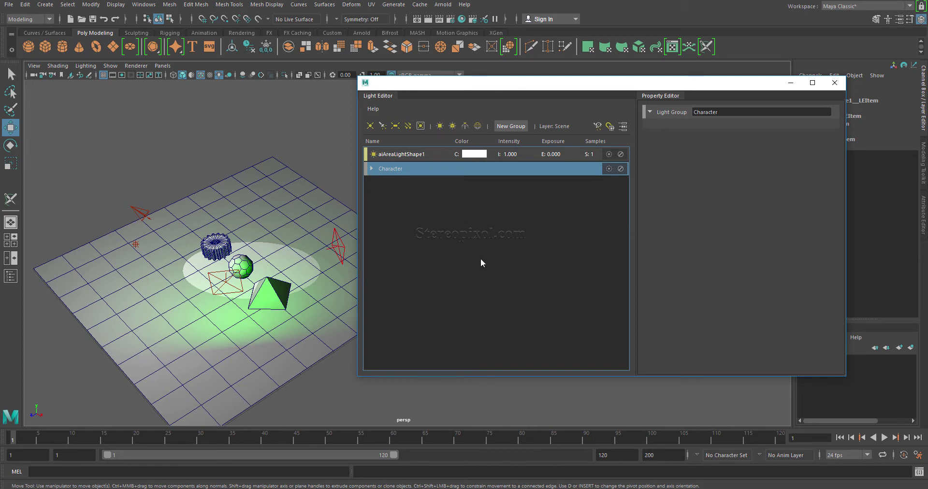
click(371, 169)
click(418, 186)
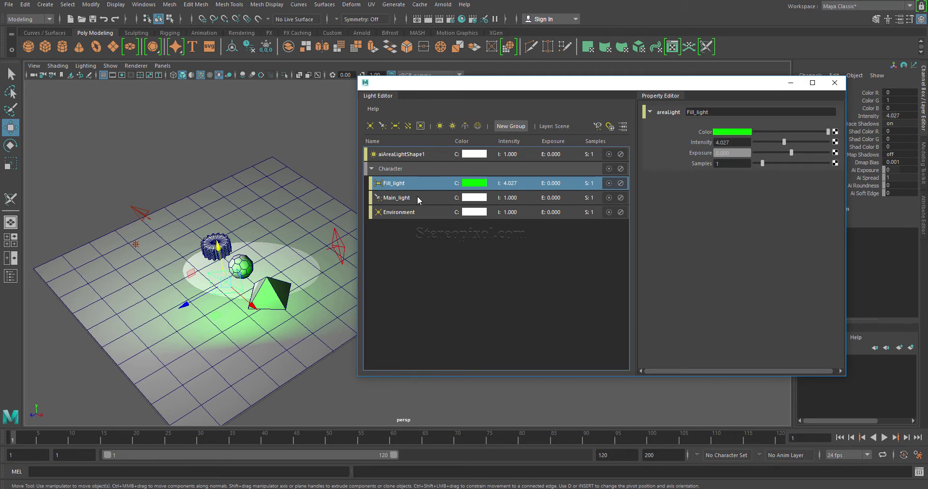
click(396, 244)
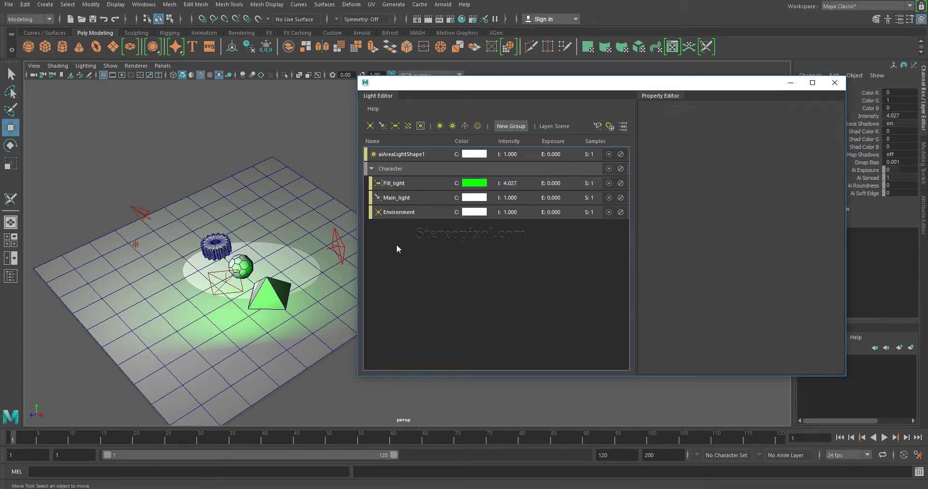
click(376, 170)
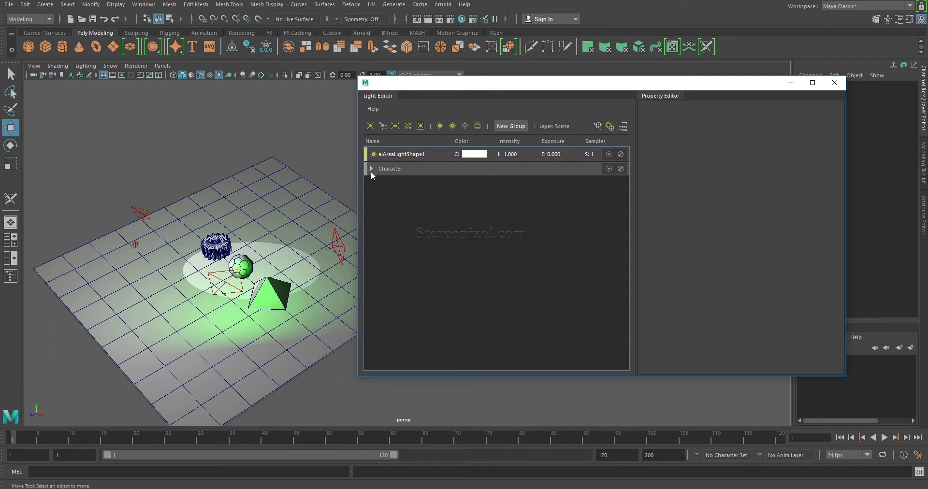
click(371, 169)
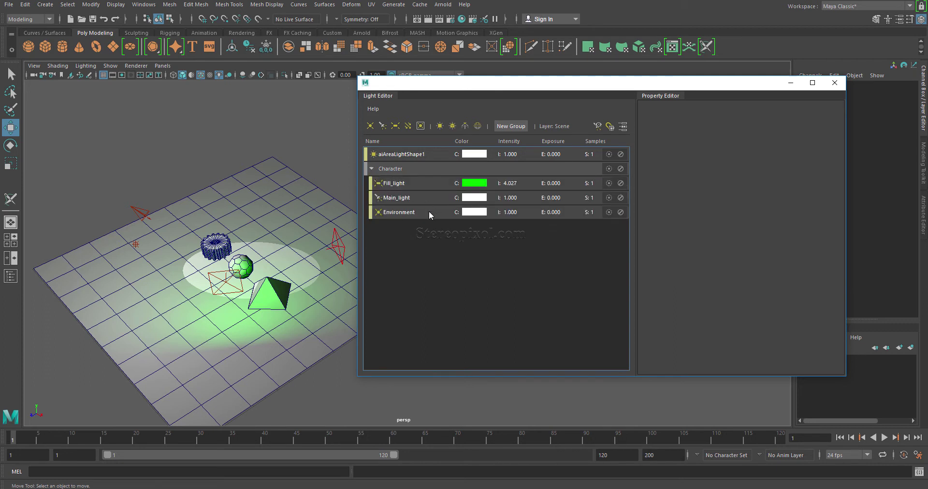
Create a new light group nested inside Character with Main_light and Fill_light selected.
click(396, 198)
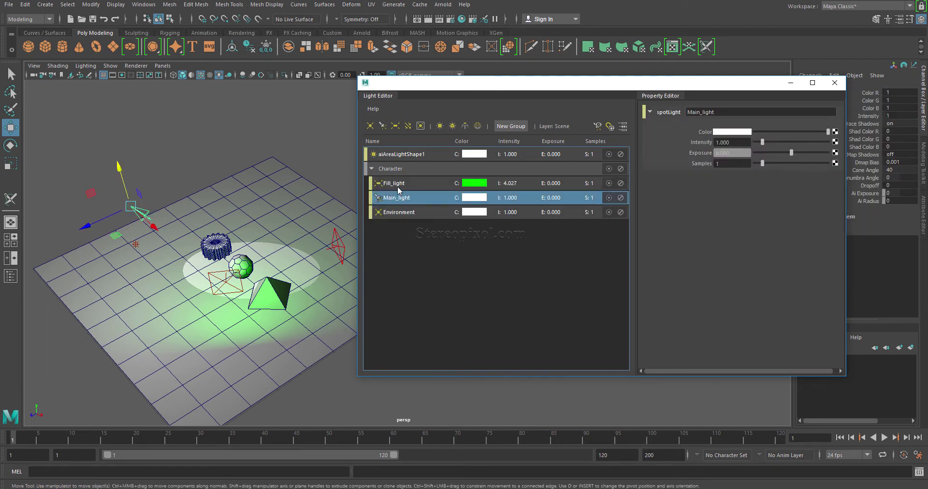
ctrl+click(398, 184)
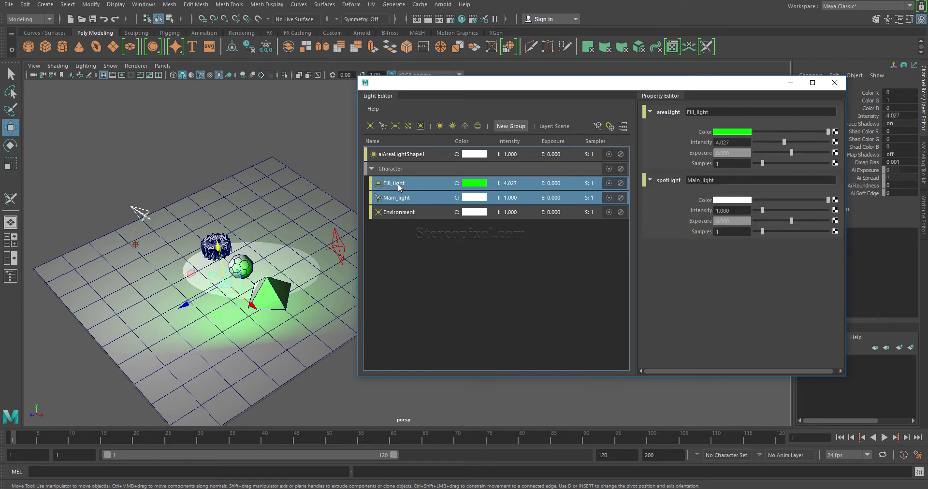
click(509, 127)
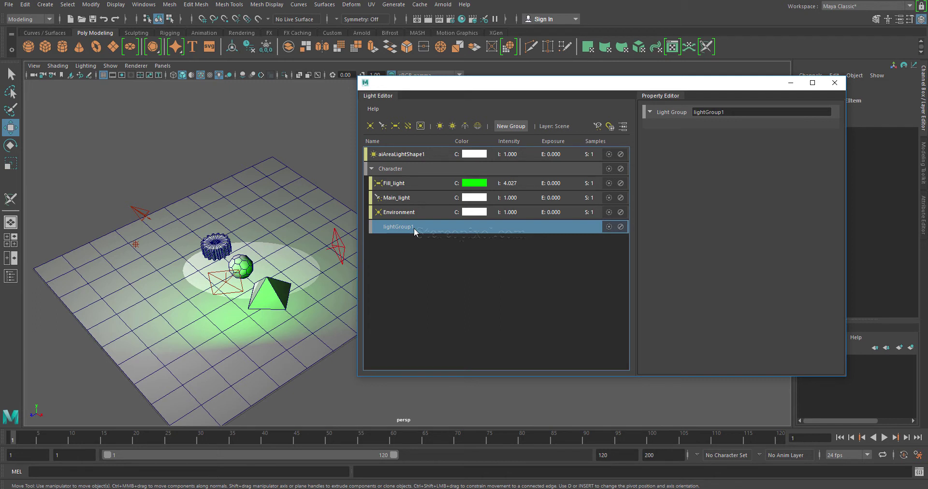
Delete the empty light group nested inside the Character group.
click(396, 289)
drag(406, 182, 402, 213)
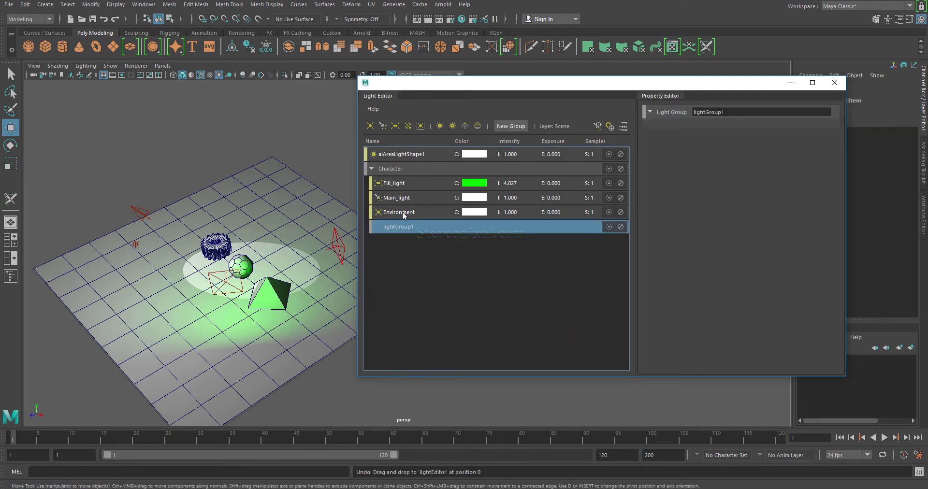
click(392, 169)
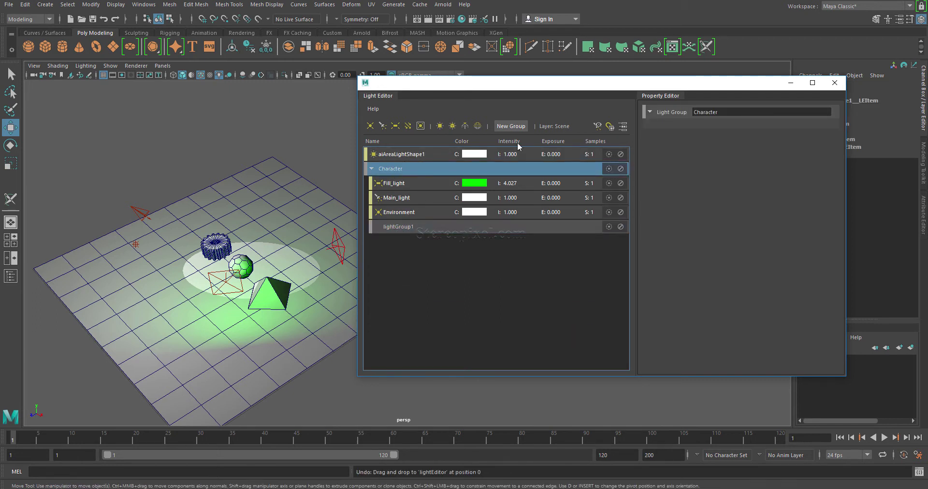
click(398, 228)
key(Delete)
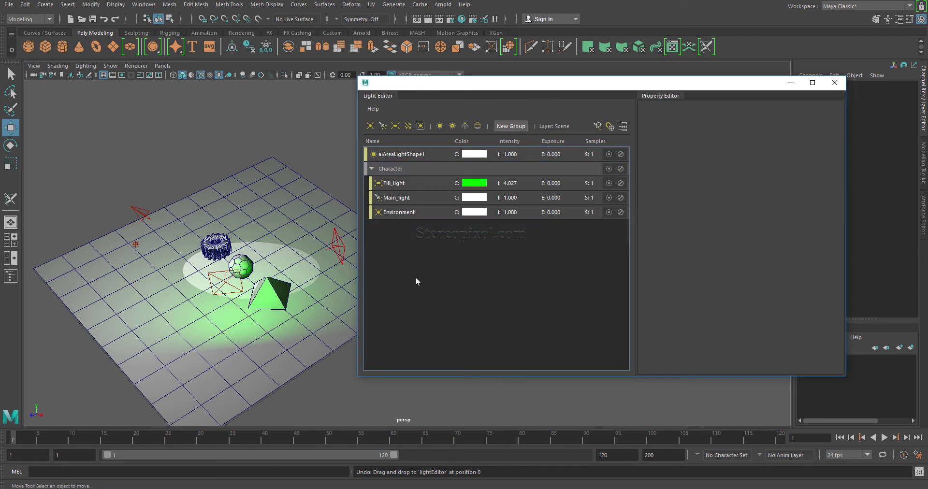
Create a new top-level light group and name it Football.
click(510, 127)
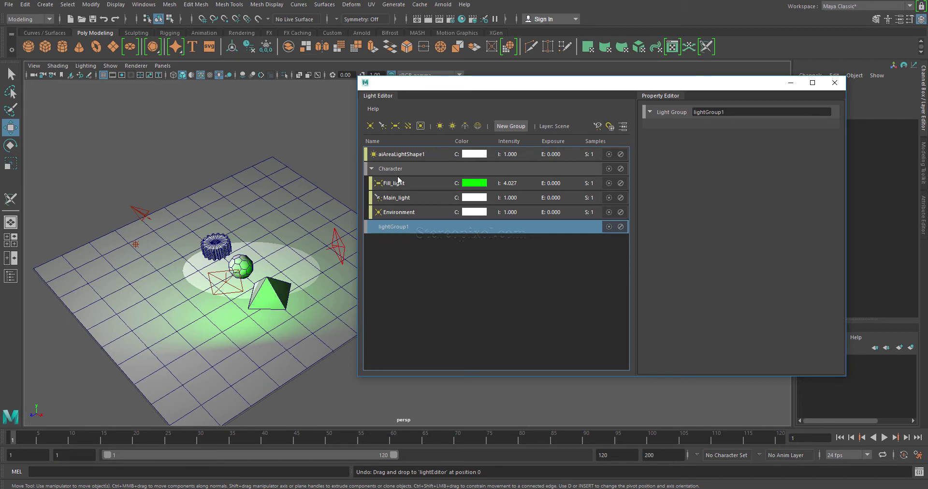
double_click(414, 225)
text(Foot)
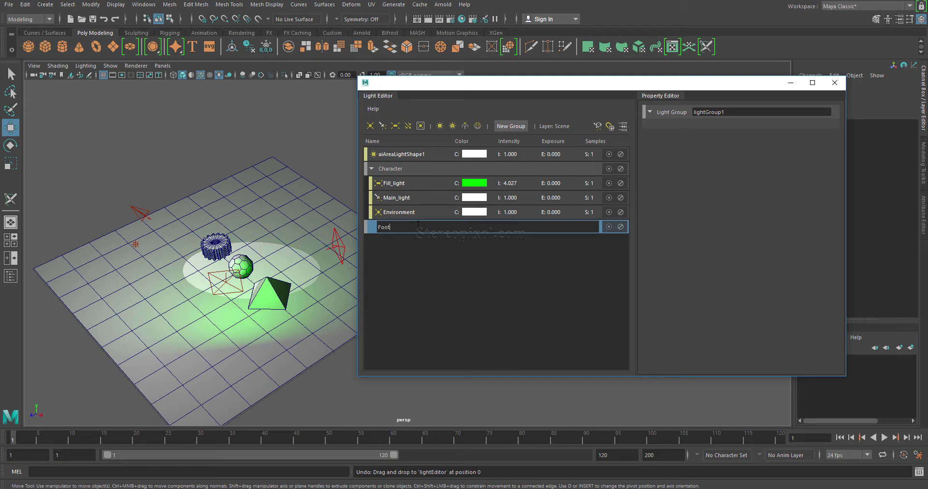
text(ball)
key(Return)
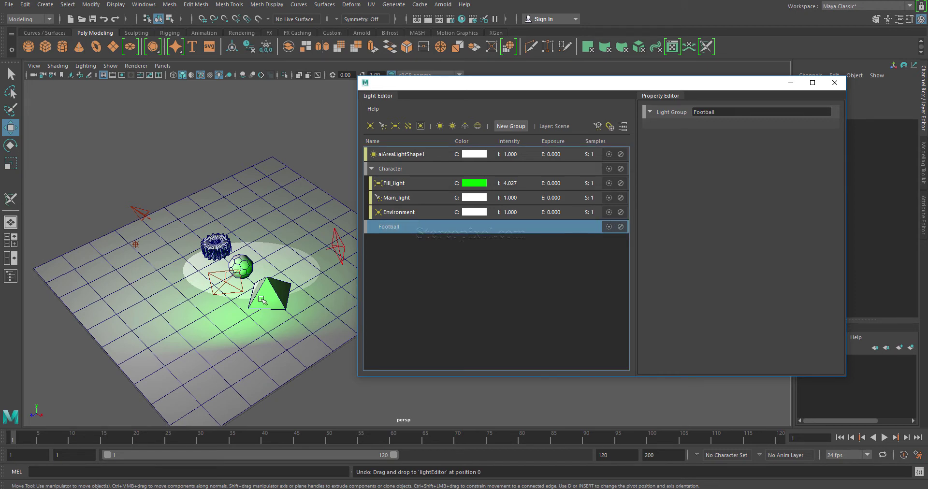
Move Fill_light and Main_light together from the Character group into the Football group.
alt+drag(193, 319, 273, 310)
click(273, 277)
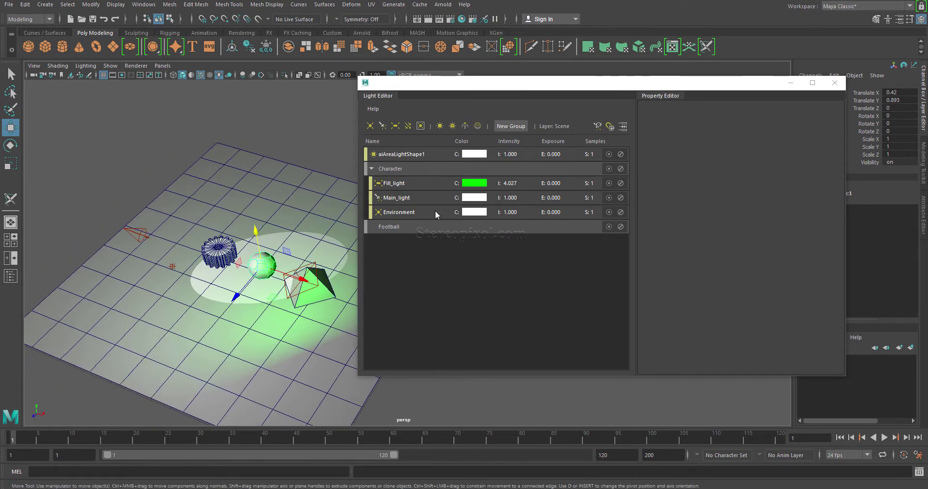
click(405, 188)
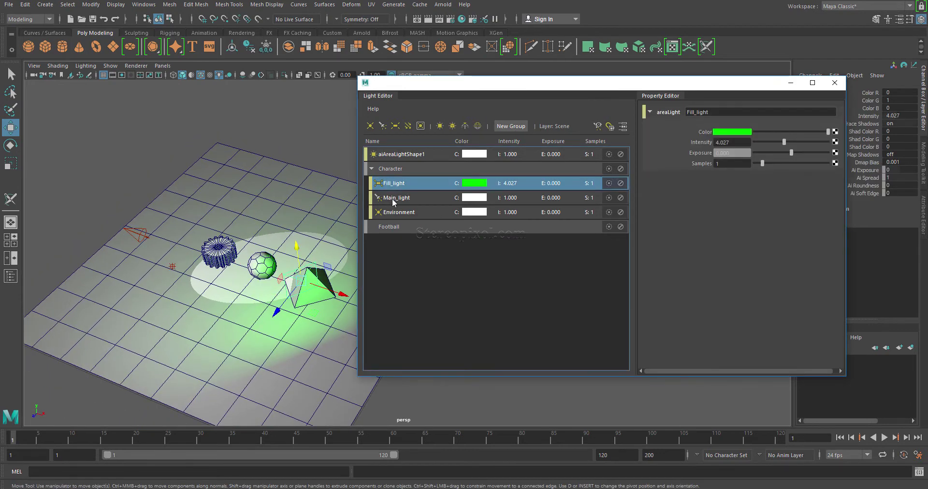
shift+click(393, 200)
drag(393, 207, 389, 227)
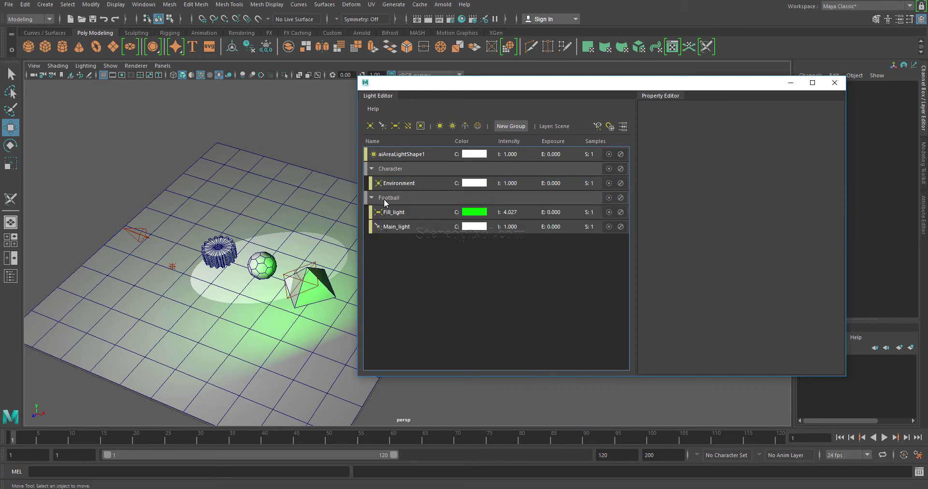
Examine the lights held in the Character and Football groups, and collapse both groups.
click(392, 170)
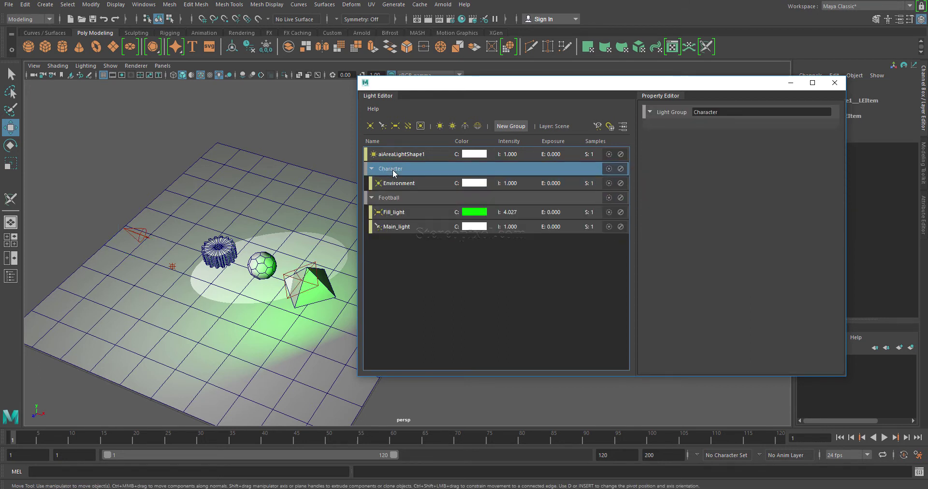
click(398, 183)
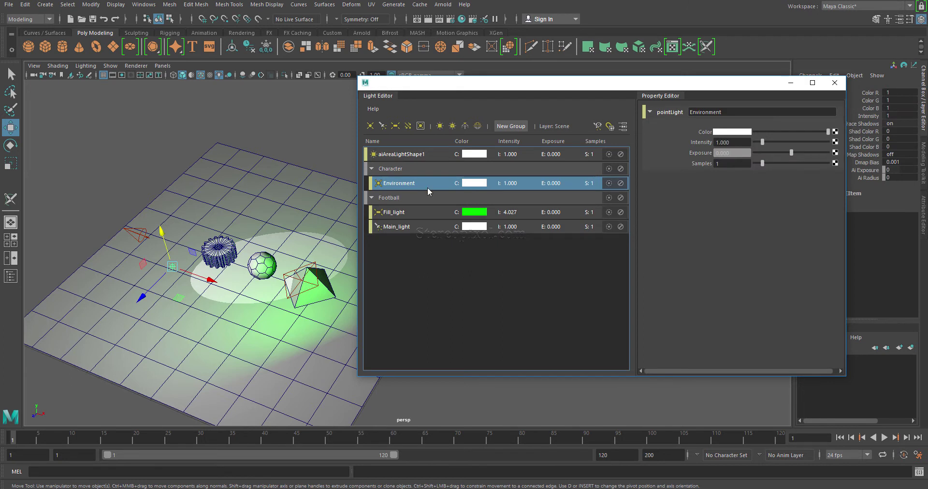
click(401, 167)
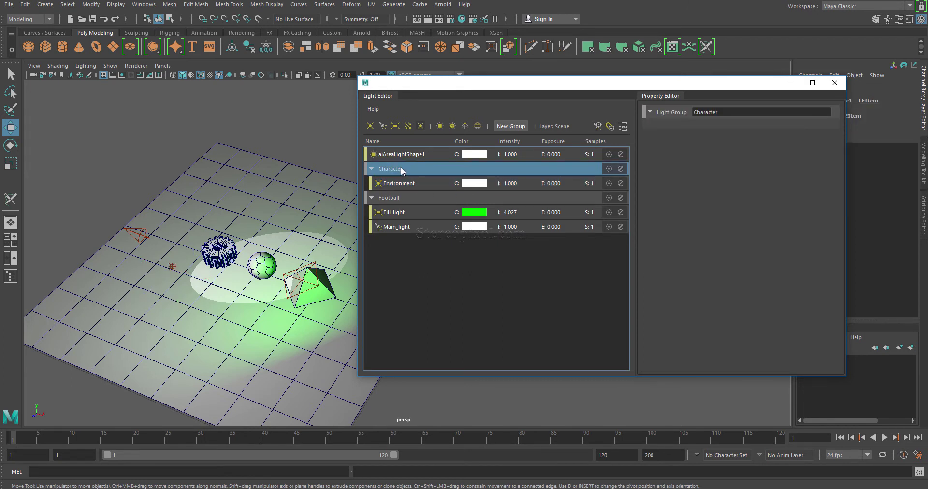
click(410, 213)
click(407, 232)
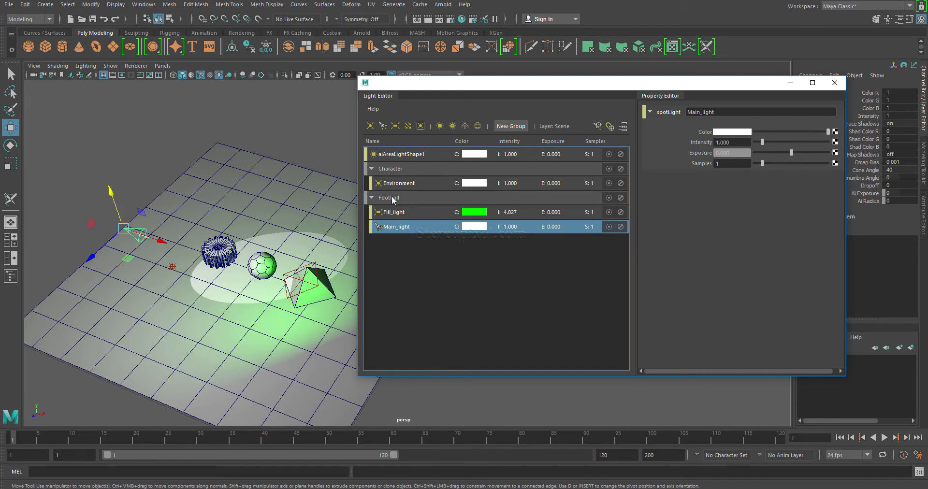
click(412, 251)
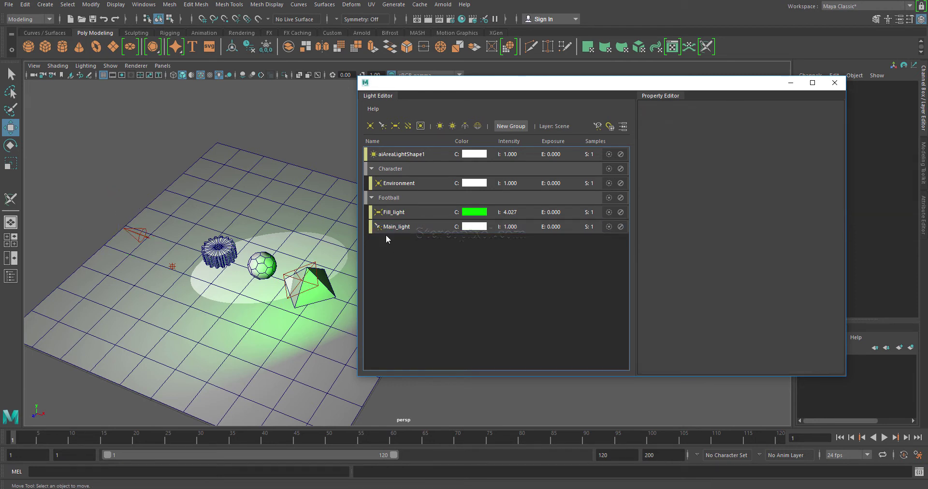
click(371, 198)
click(372, 169)
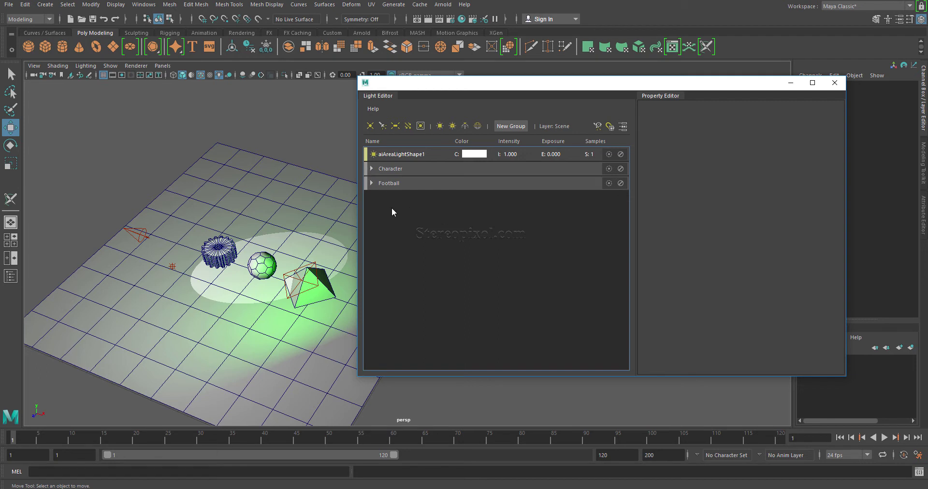
drag(445, 99, 530, 79)
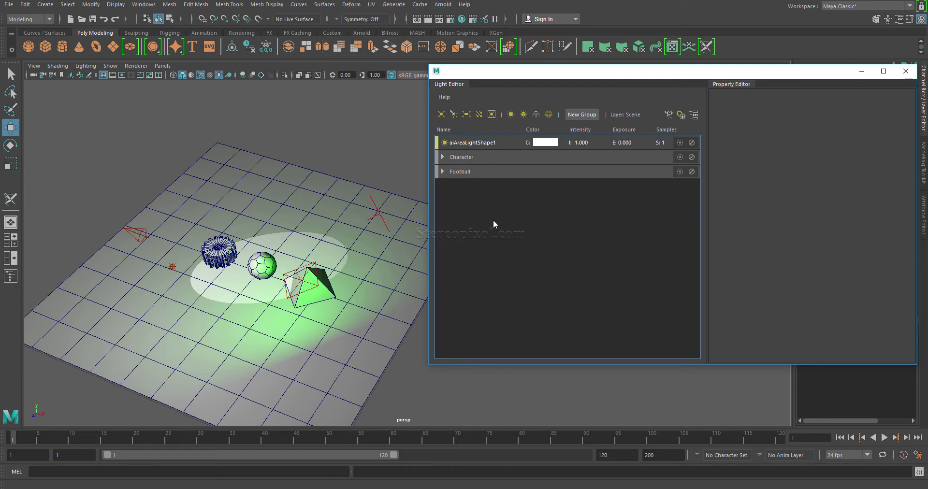
drag(495, 73, 483, 93)
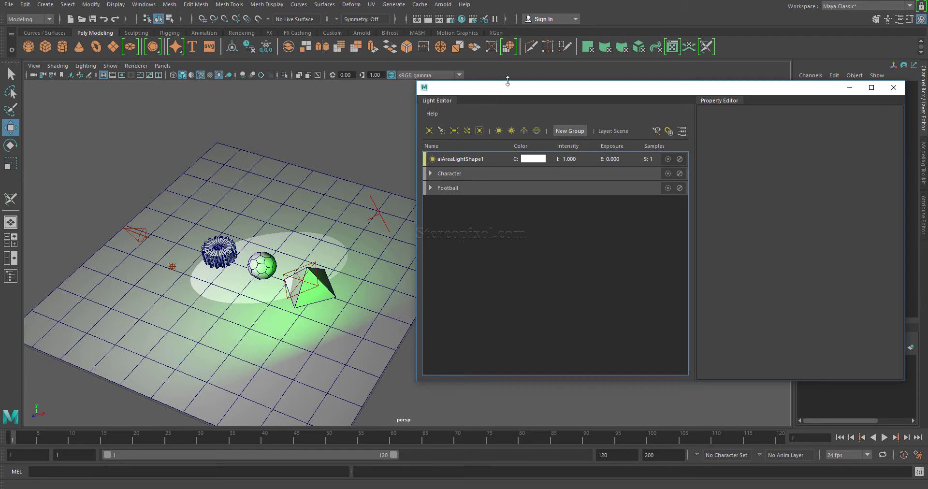
drag(511, 89, 500, 91)
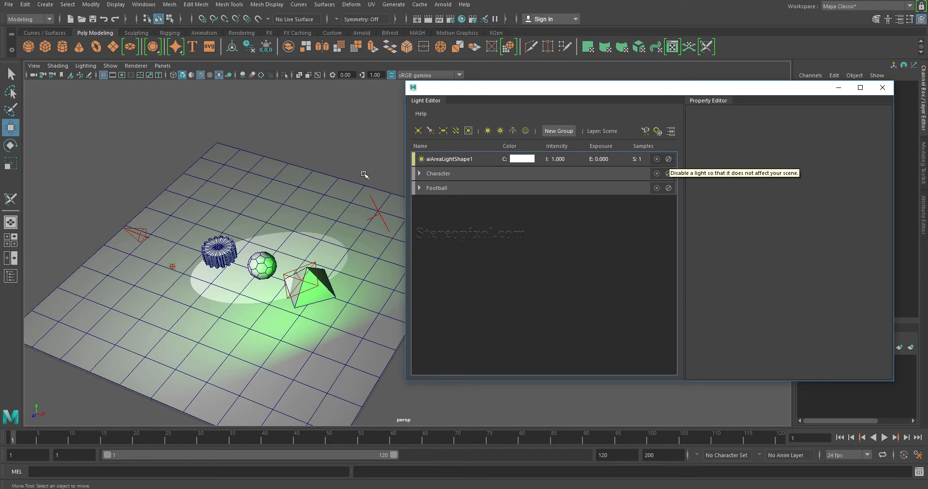
Move Main_light, Environment and Fill_light out of their groups and delete the emptied Character and Football groups.
click(419, 173)
click(420, 203)
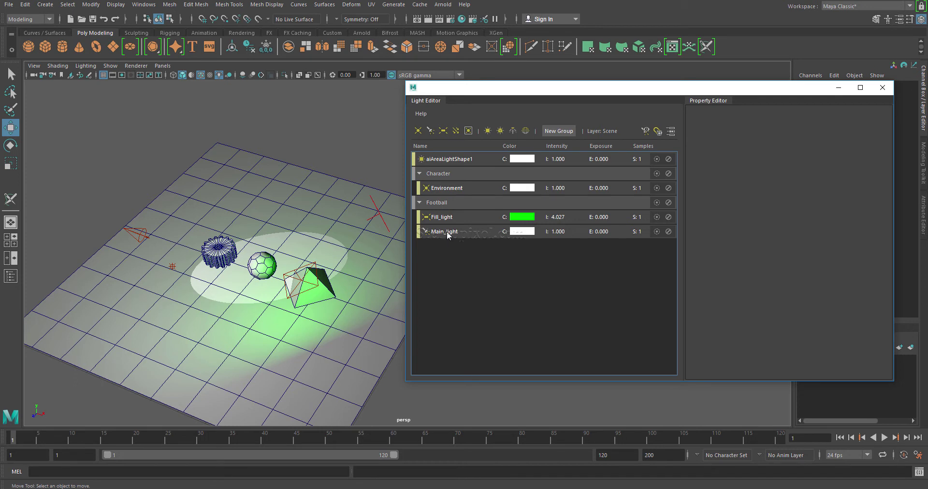
drag(446, 231, 464, 333)
drag(445, 203, 459, 283)
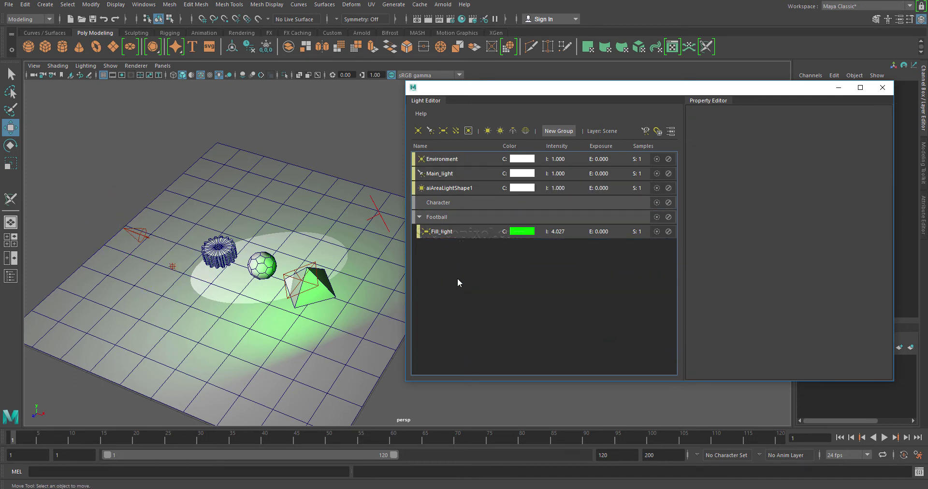
drag(435, 232, 433, 294)
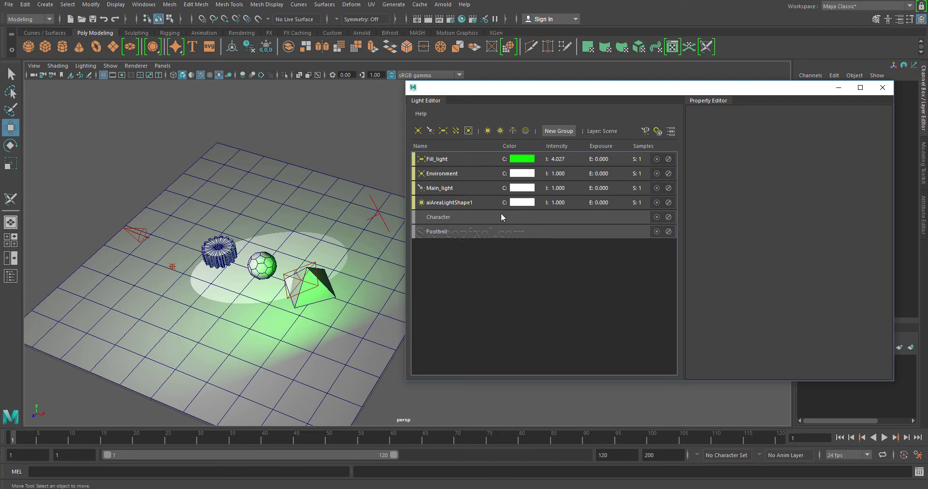
click(449, 216)
key(Delete)
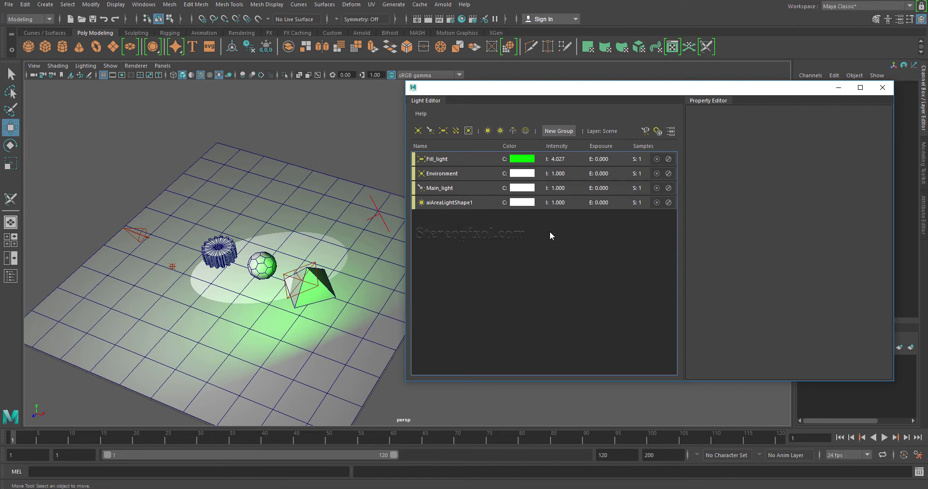
Disable and re-enable Fill_light repeatedly to compare the scene with and without its light.
click(669, 158)
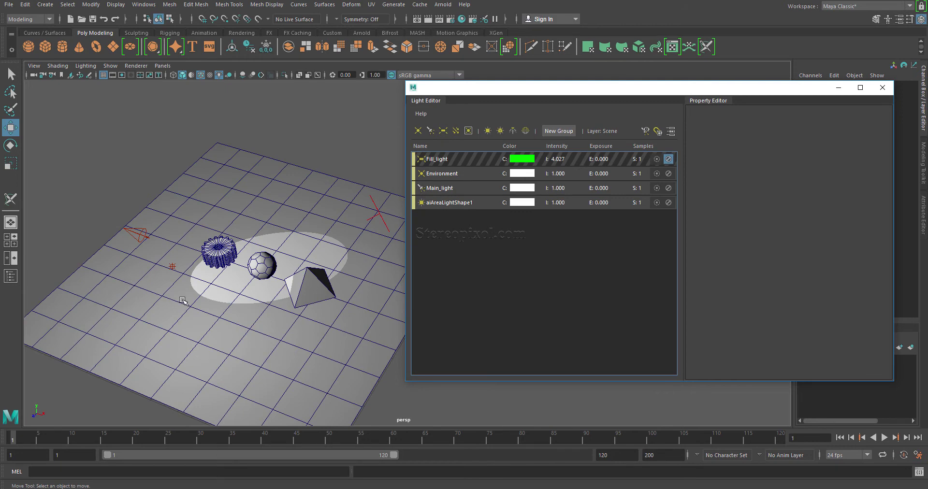
alt+drag(215, 310, 258, 318)
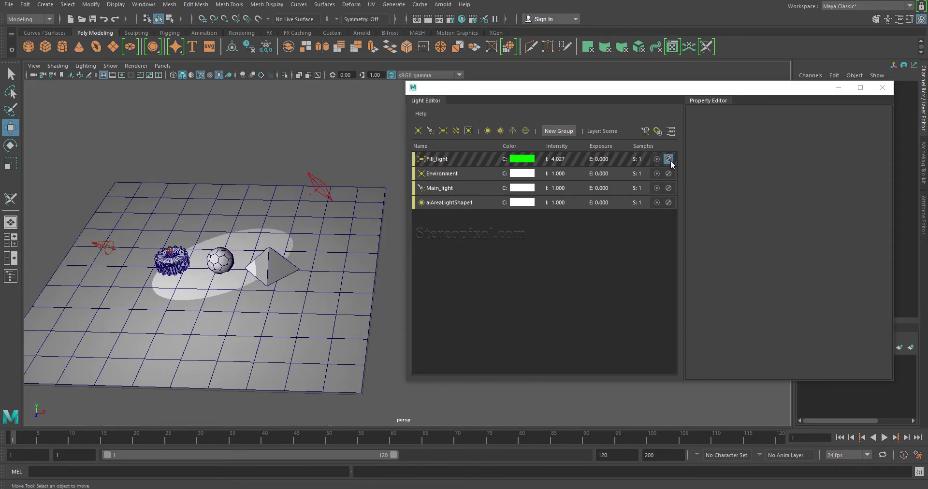
click(668, 159)
click(669, 159)
click(671, 161)
click(671, 160)
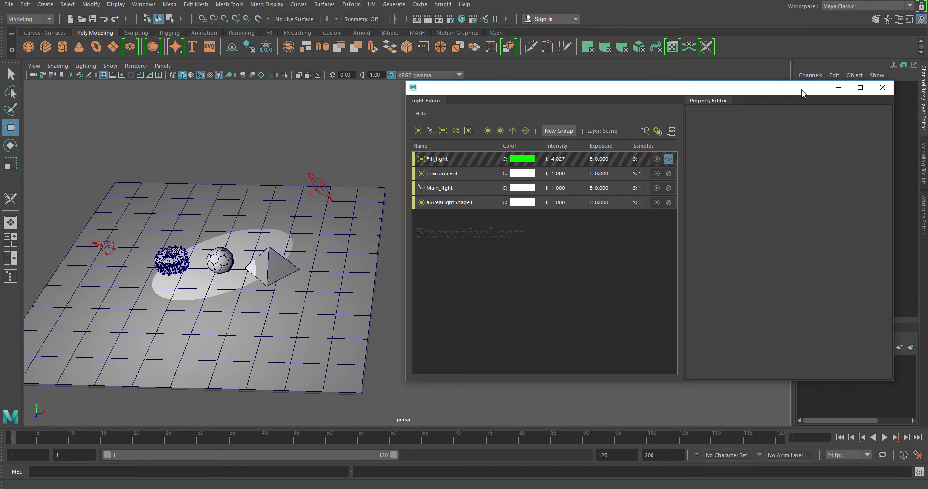
drag(804, 93, 778, 96)
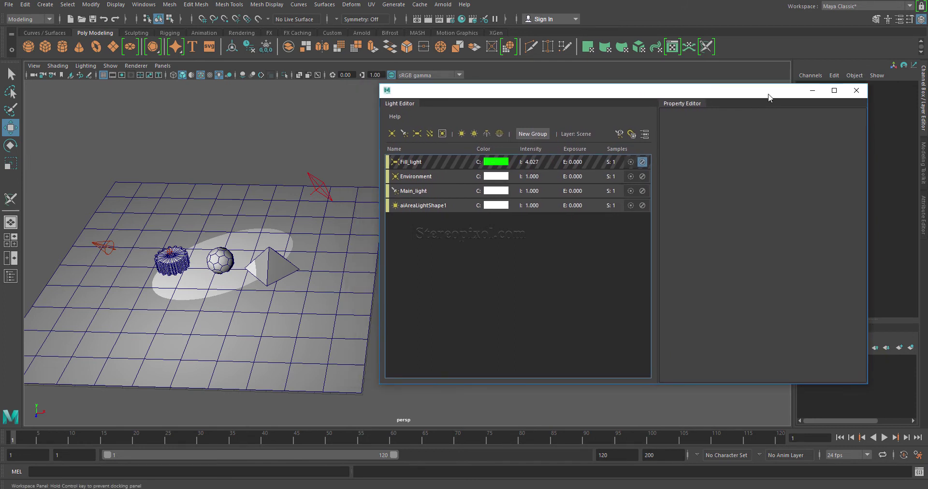
click(643, 162)
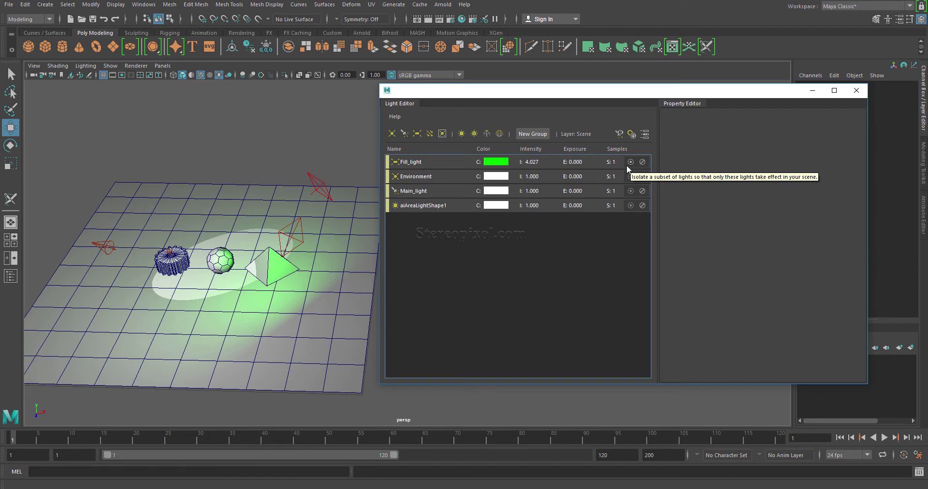
Isolate Fill_light to inspect its effect alone on the scene, and turn the isolation off again.
click(630, 162)
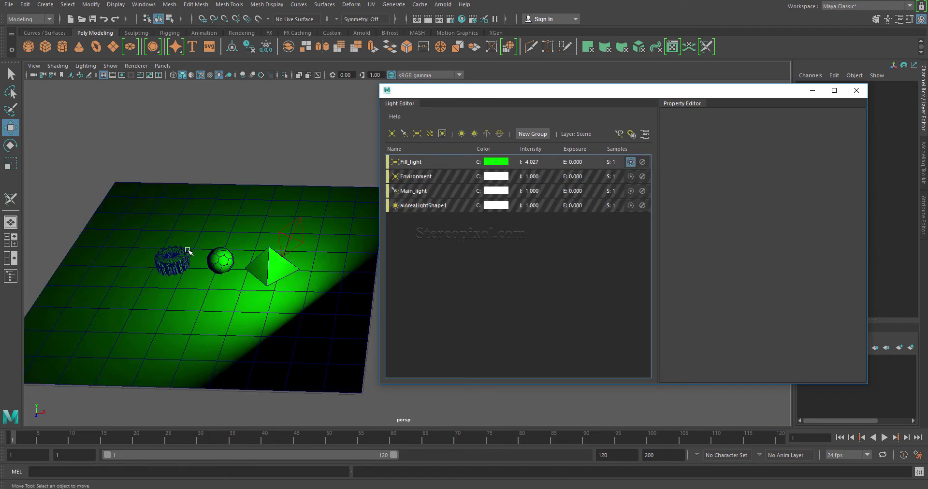
alt+drag(234, 287, 270, 279)
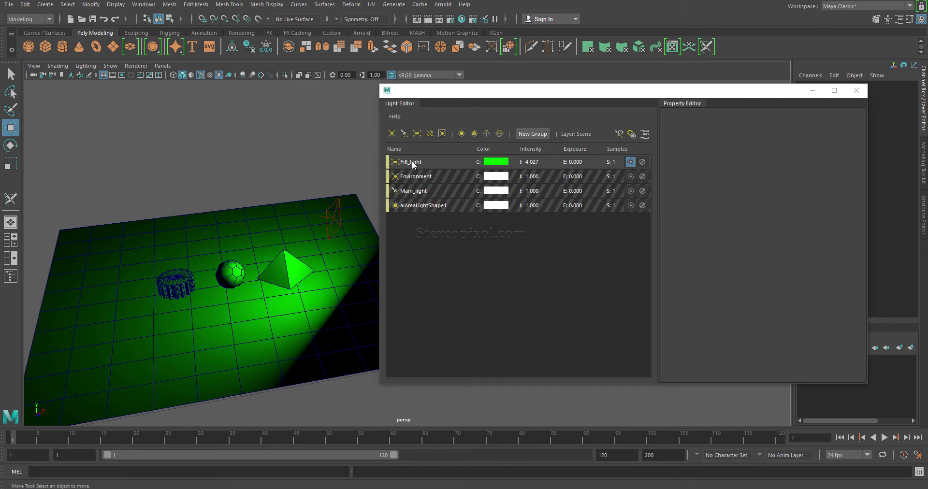
click(631, 162)
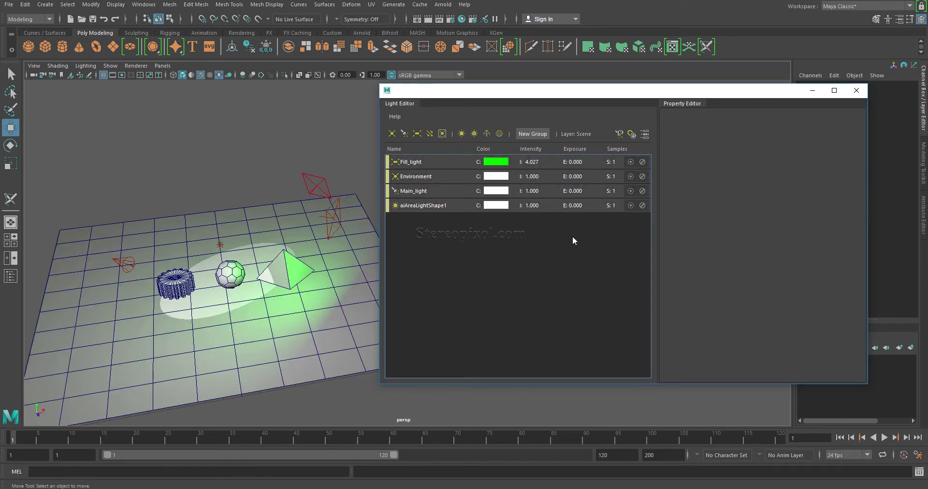
Widen the light list and select Fill_light, trying a lower intensity and undoing that change.
drag(659, 228, 695, 228)
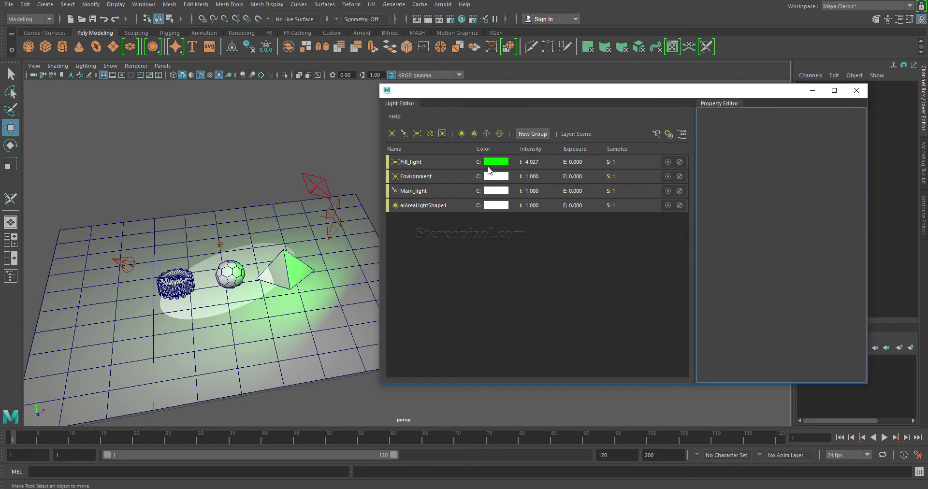
click(465, 166)
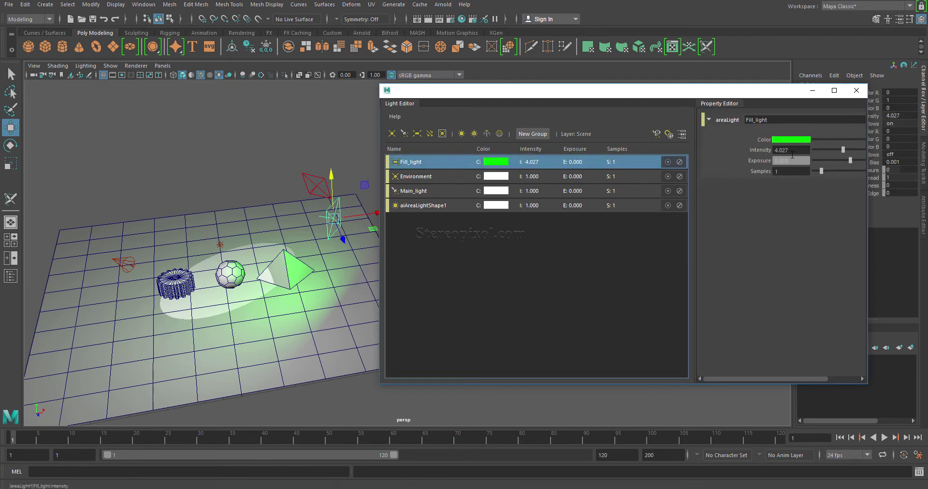
drag(843, 149, 833, 149)
key(ctrl+z)
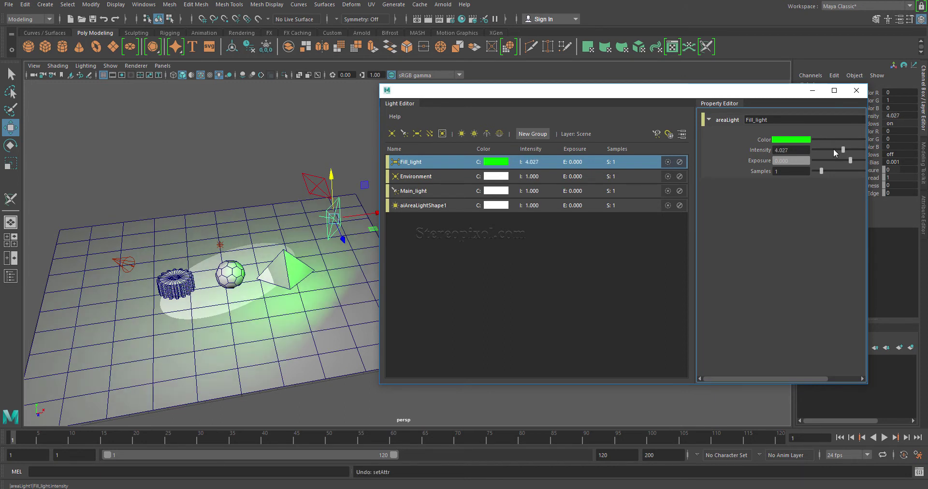
Move the Light Editor window clear of the Channel Box and widen its light list slightly.
drag(749, 90, 649, 76)
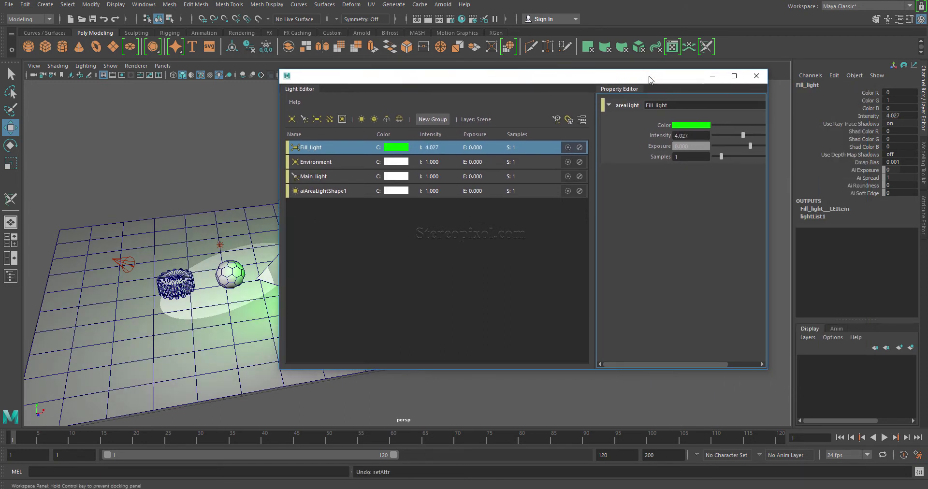
drag(594, 199, 598, 201)
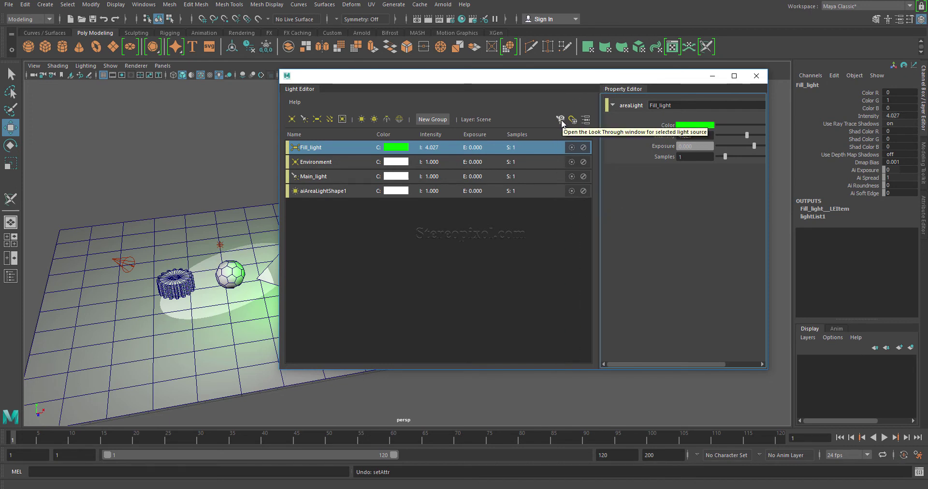
Move the Light Editor clear of the lit objects in the scene and select Main_light in its light list.
drag(511, 79, 653, 72)
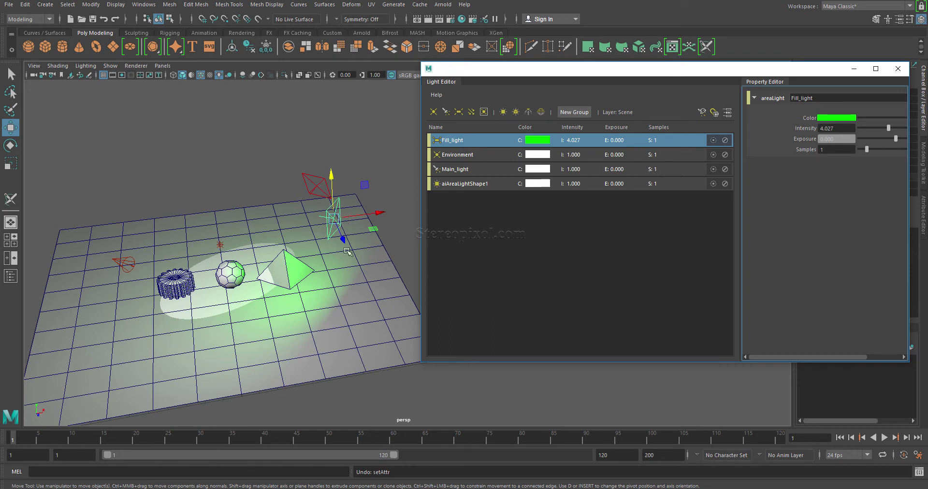
click(122, 264)
click(591, 209)
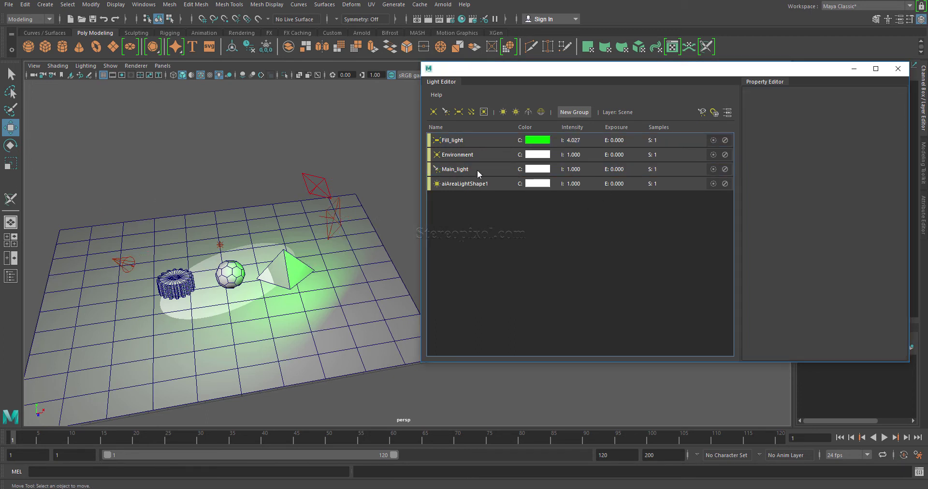
click(476, 170)
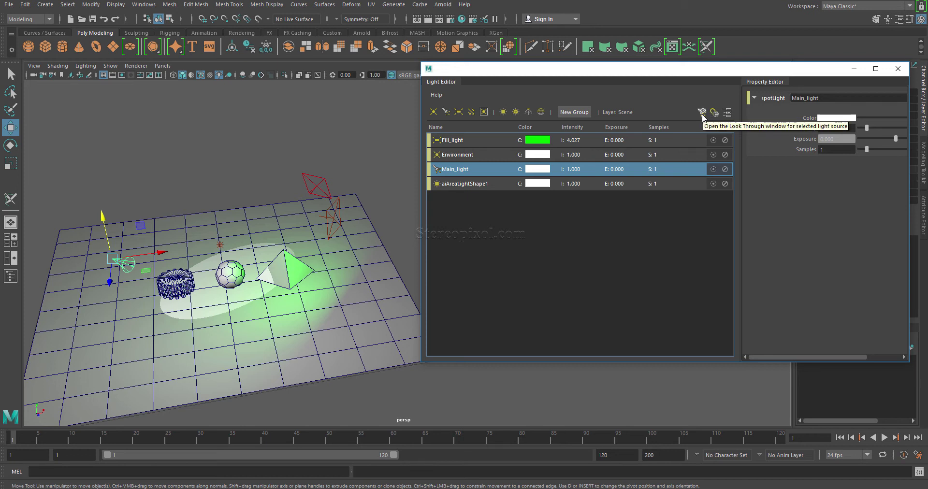
click(163, 66)
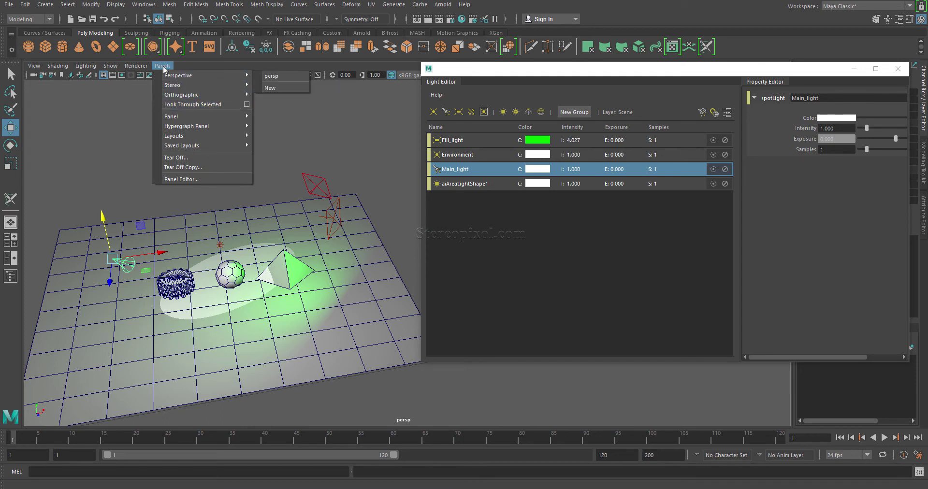
click(616, 219)
click(610, 170)
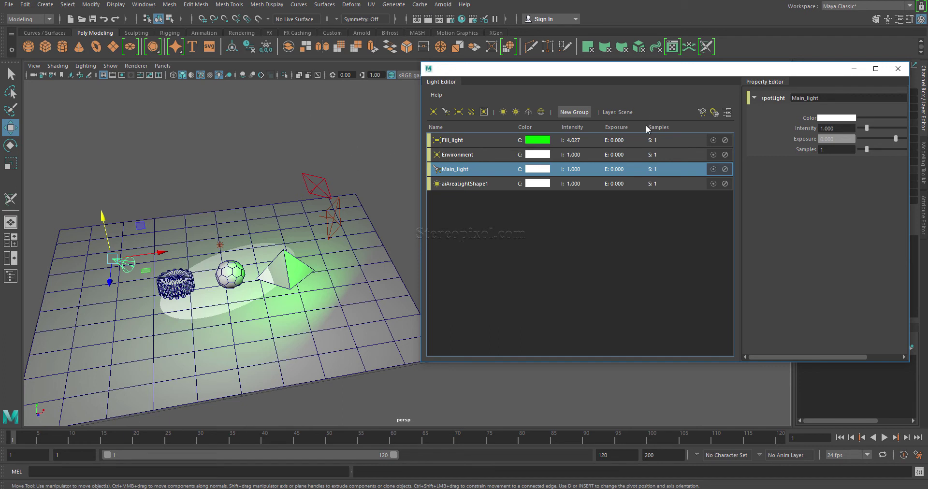
Open the look-through window for Main_light and move the light slightly closer to the objects by adjusting that view.
click(702, 112)
drag(180, 116, 386, 112)
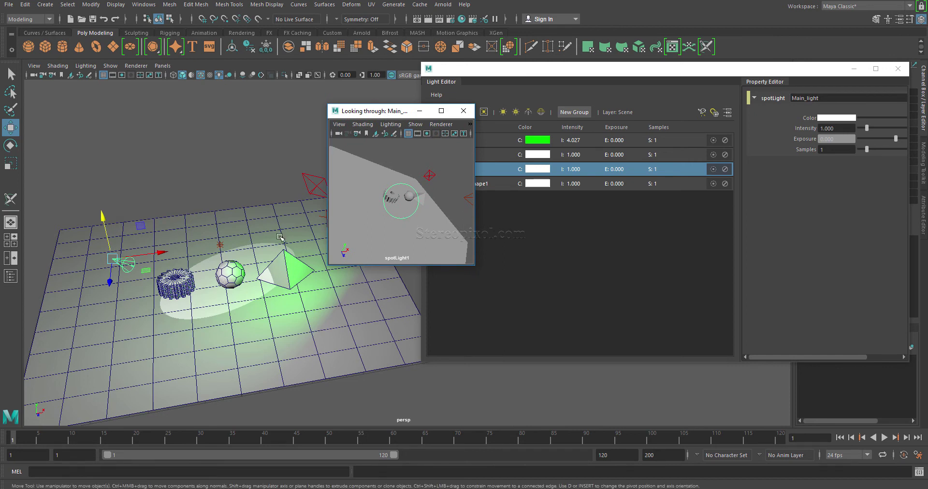
mouse_move(397, 211)
alt+mouse_down()
mouse_move(407, 201)
mouse_move(416, 211)
alt+mouse_up()
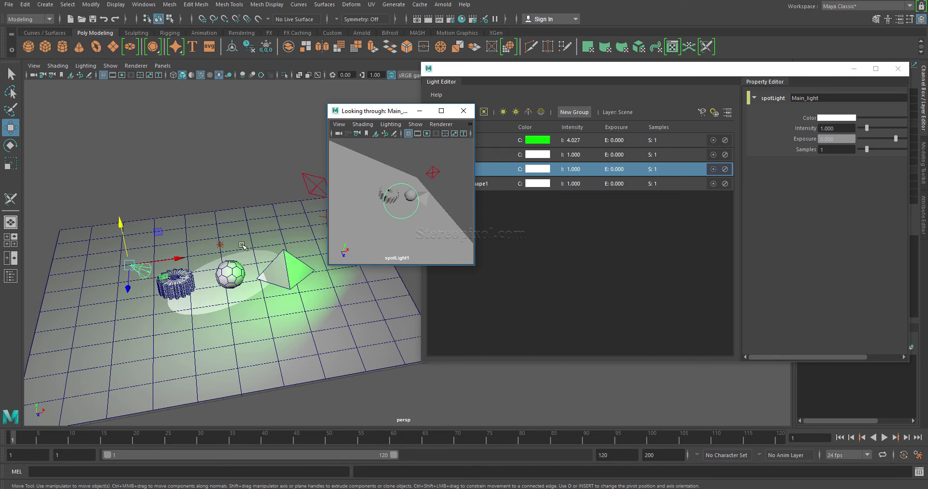
mouse_move(422, 203)
alt+right_down()
mouse_move(400, 197)
mouse_move(437, 217)
mouse_move(414, 193)
mouse_move(414, 216)
alt+right_up()
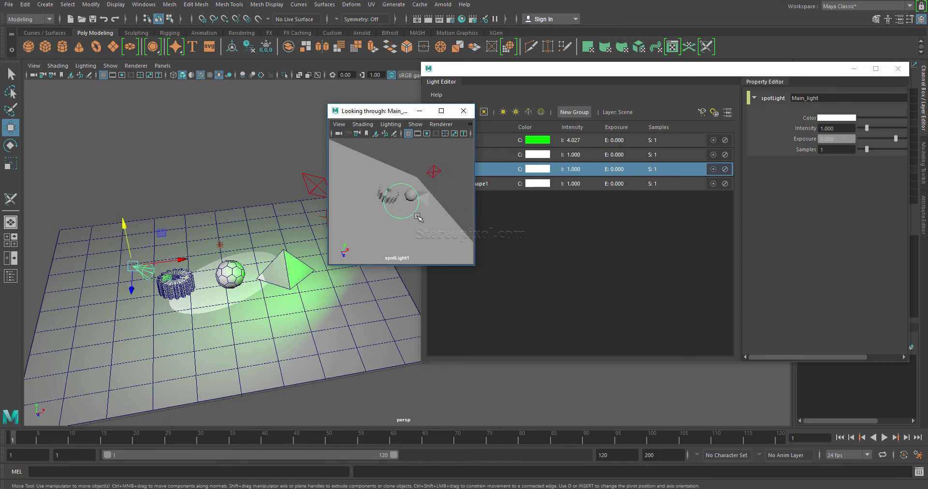
drag(404, 116, 381, 114)
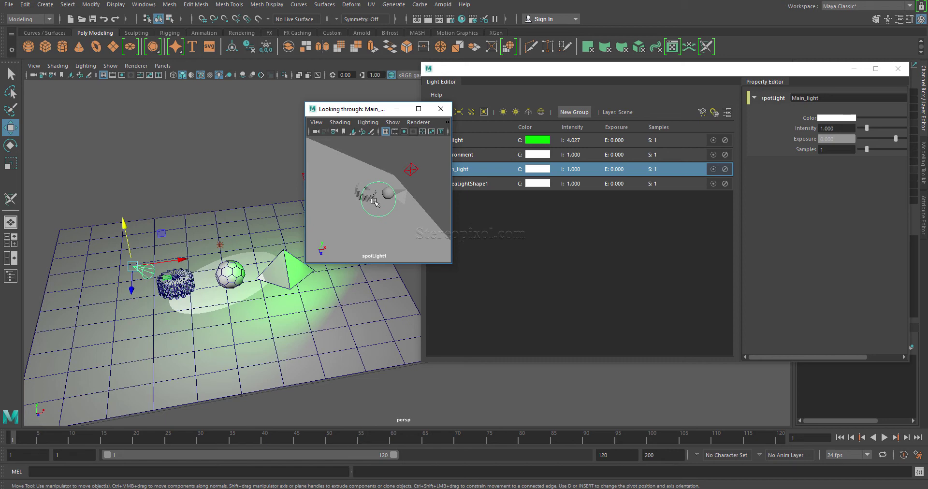
Minimize the Light Editor and check Main_light's spot light attributes in the Attribute Editor, returning to the Channel Box.
click(853, 72)
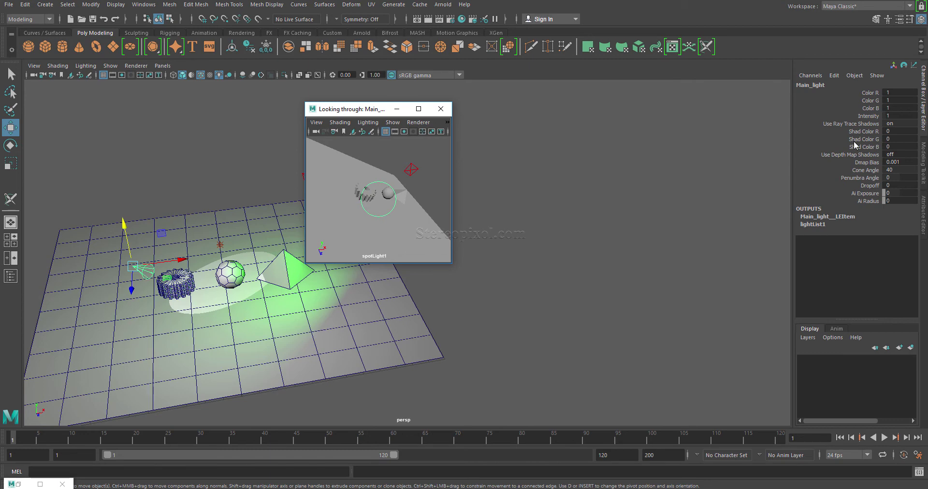
click(226, 267)
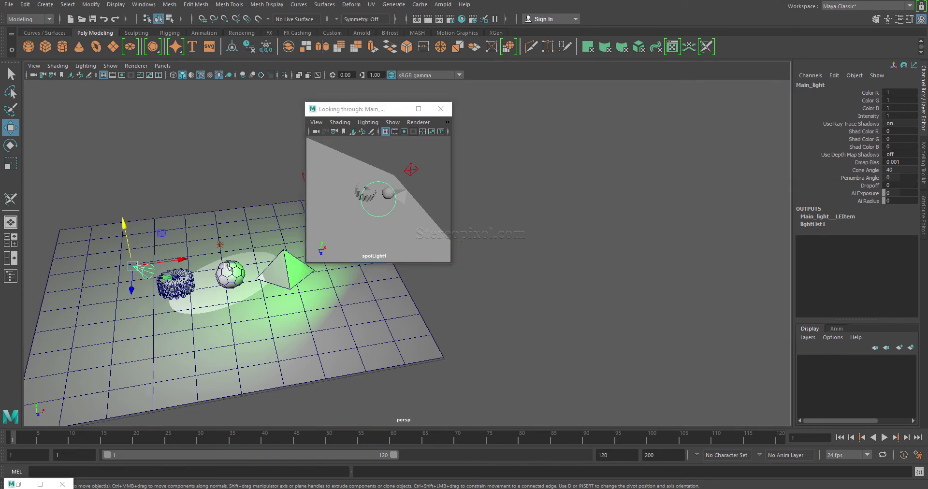
key(ctrl+a)
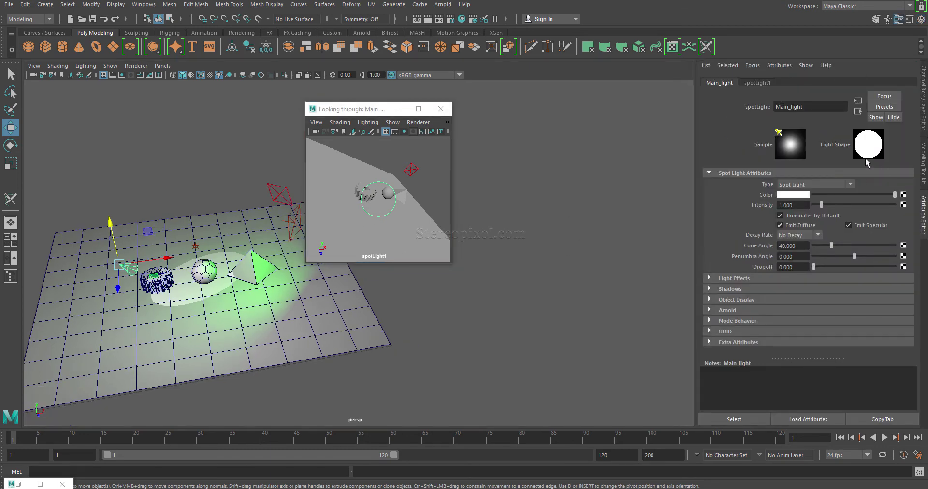
key(ctrl+a)
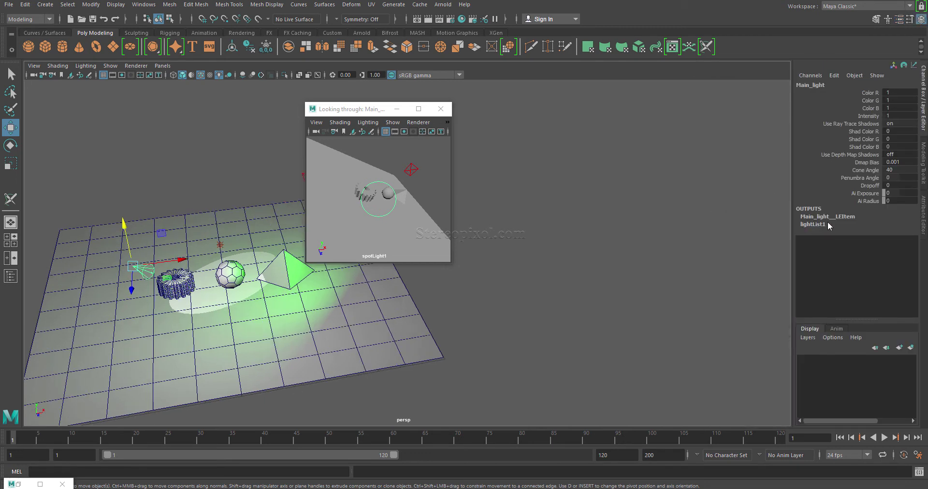
Try rotating Main_light and shifting it through its look-through view, and undo these changes.
key(e)
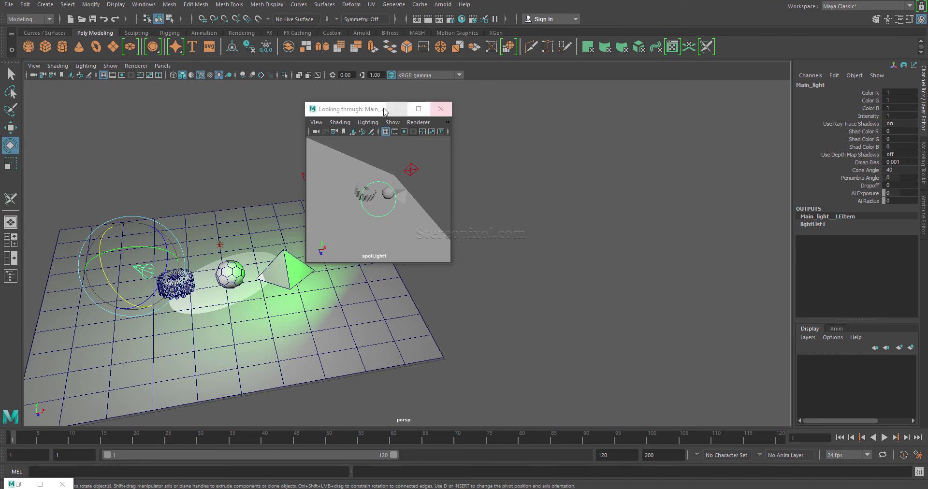
drag(368, 112, 380, 118)
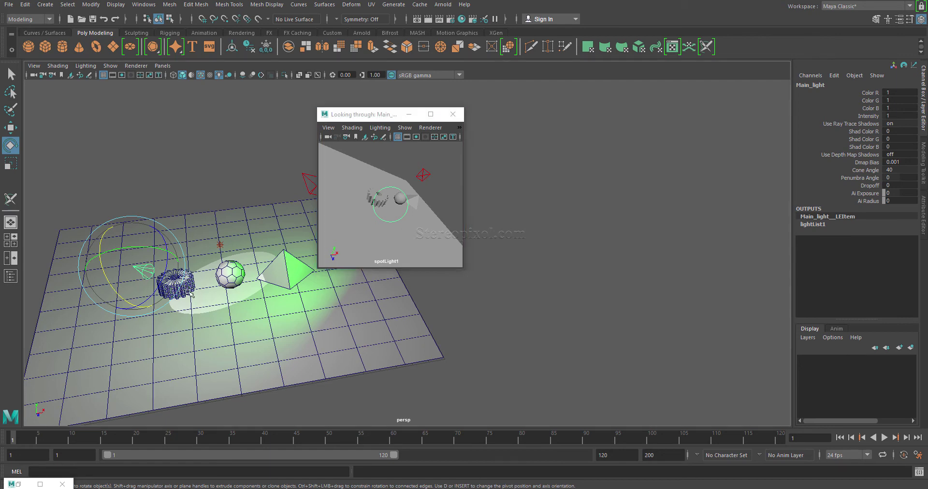
alt+drag(191, 293, 325, 344)
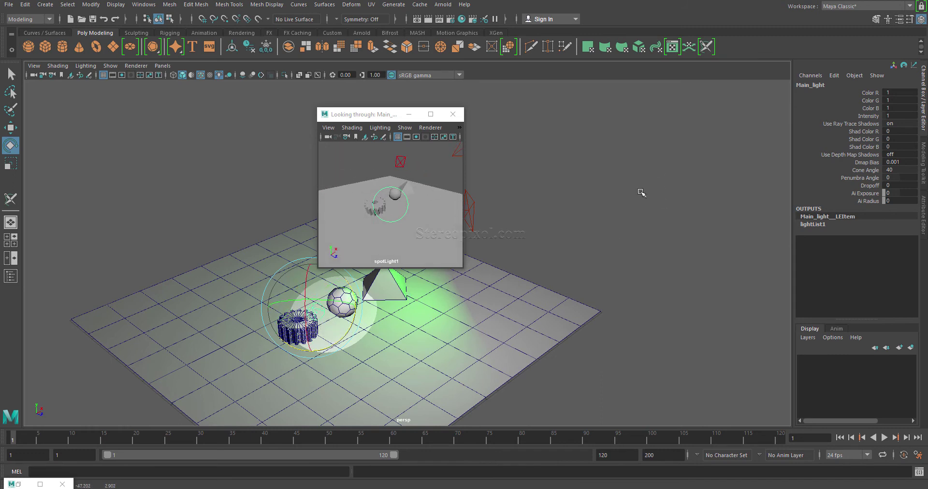
alt+drag(488, 313, 419, 355)
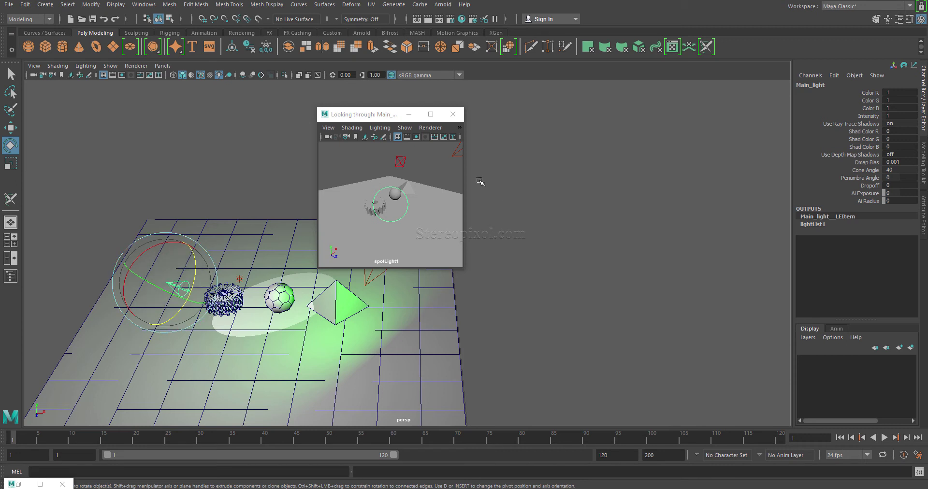
alt+middle_drag(360, 239, 377, 241)
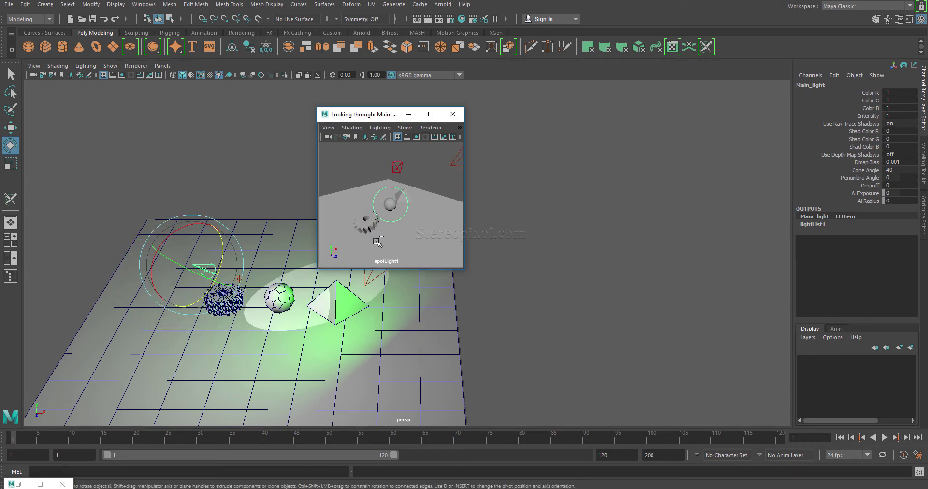
key(ctrl+z)
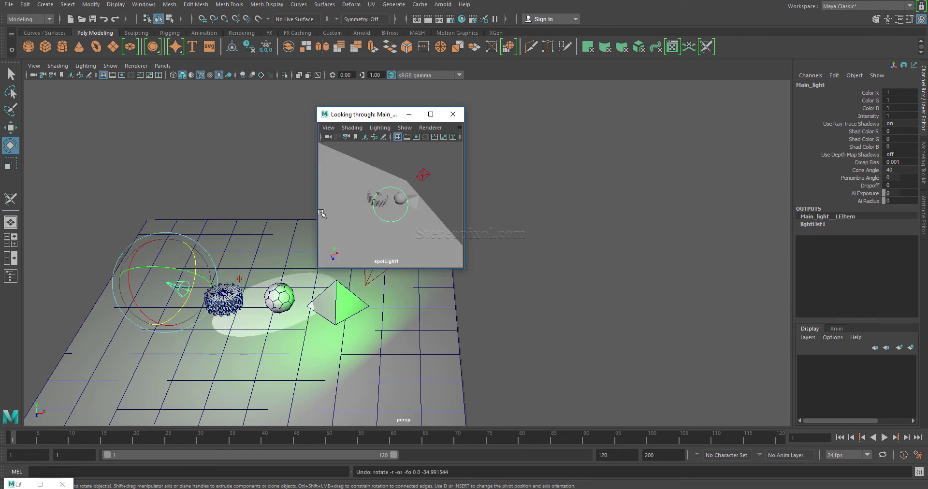
Restore the Light Editor, move it aside and enlarge Main_light's look-through window.
click(17, 483)
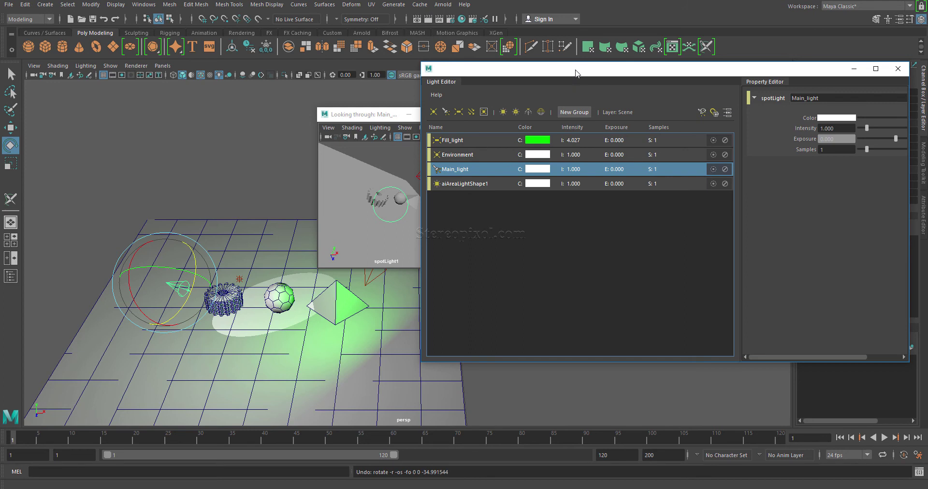
drag(576, 72, 658, 120)
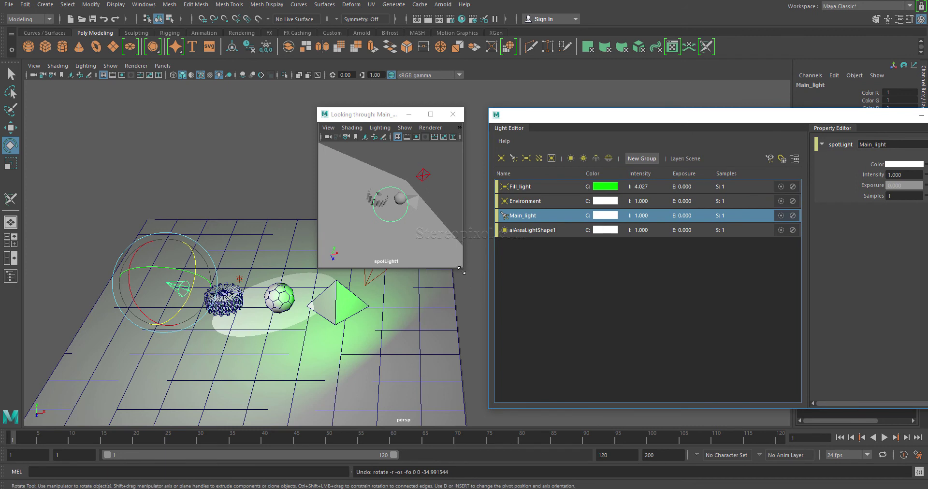
drag(463, 267, 558, 319)
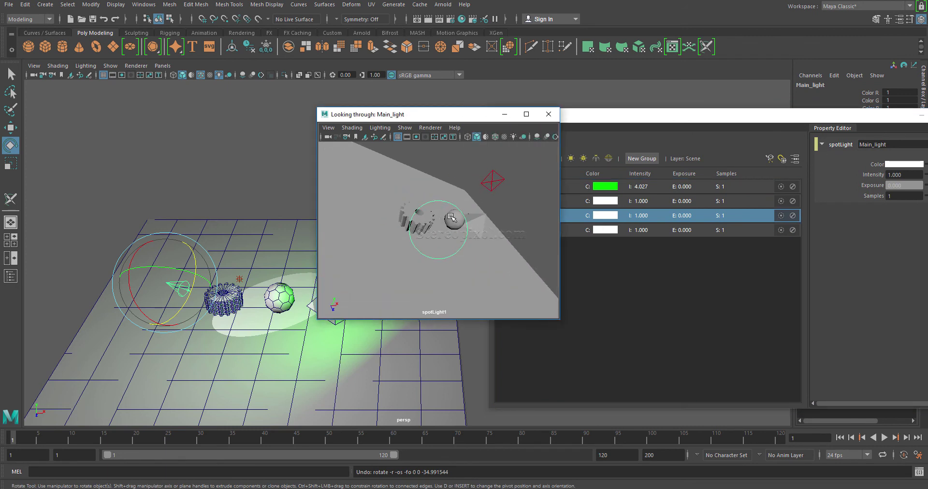
Move Main_light closer to the objects and center its cone on the sphere by navigating its look-through view.
click(458, 235)
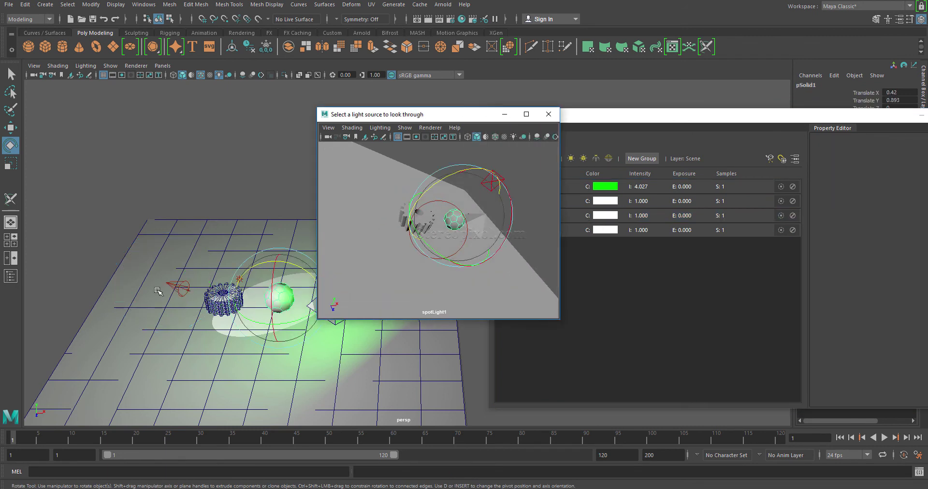
click(183, 289)
click(183, 289)
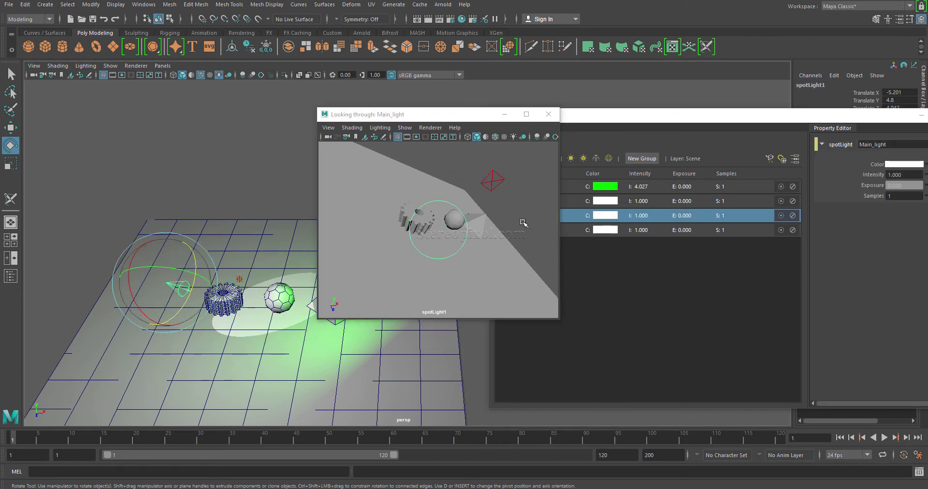
click(449, 240)
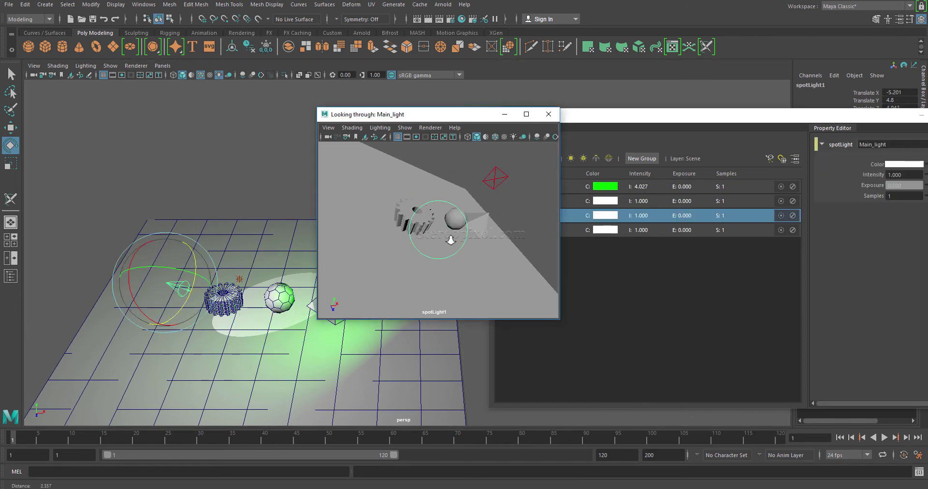
key(ctrl+z)
click(451, 267)
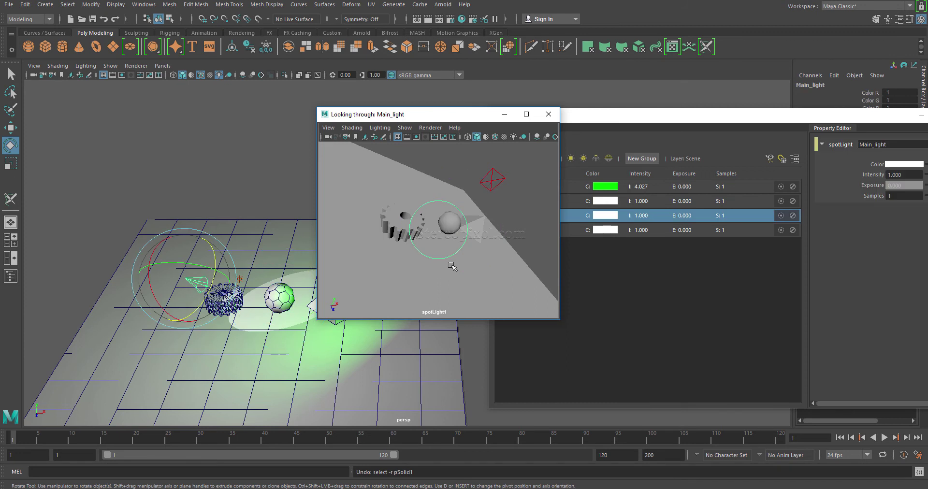
mouse_move(458, 269)
alt+mouse_down()
mouse_move(416, 265)
mouse_move(534, 284)
mouse_move(489, 288)
mouse_move(485, 274)
mouse_move(493, 277)
mouse_move(480, 282)
mouse_move(481, 267)
mouse_move(471, 271)
alt+mouse_up()
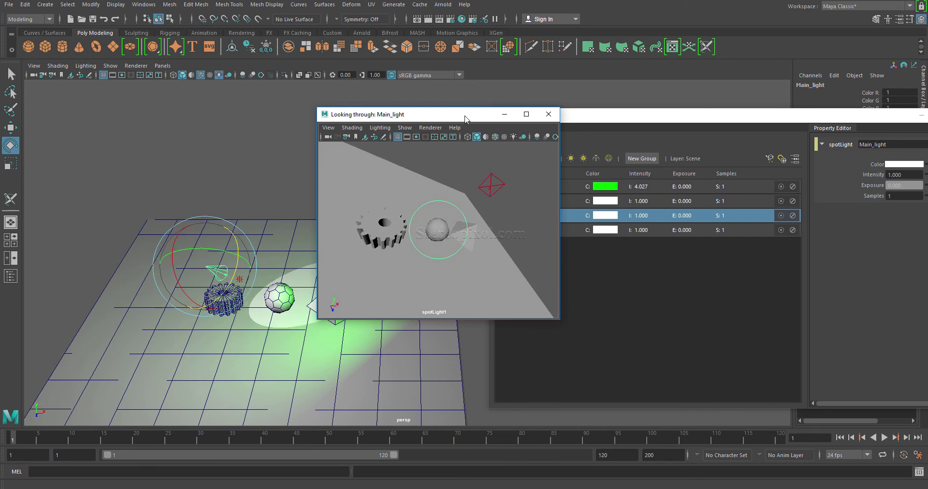
Shift Main_light's look-through window aside and close it.
drag(465, 118, 430, 117)
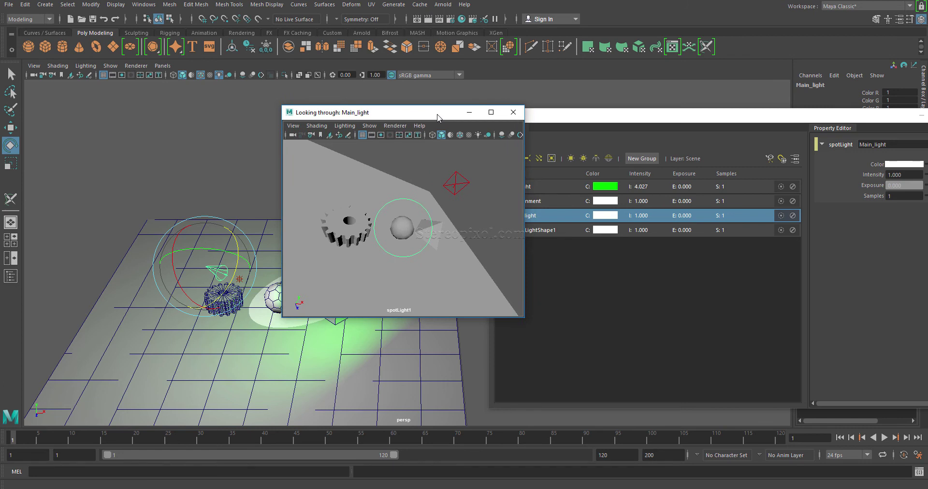
click(509, 118)
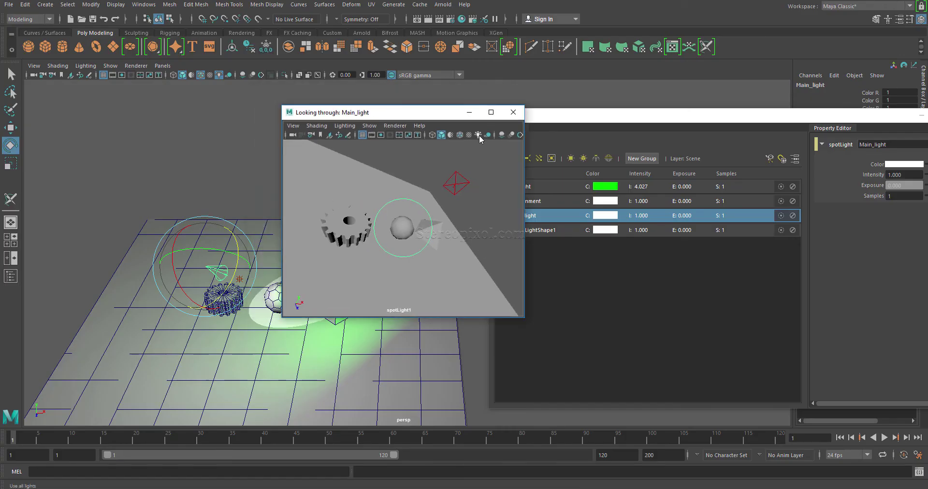
click(516, 112)
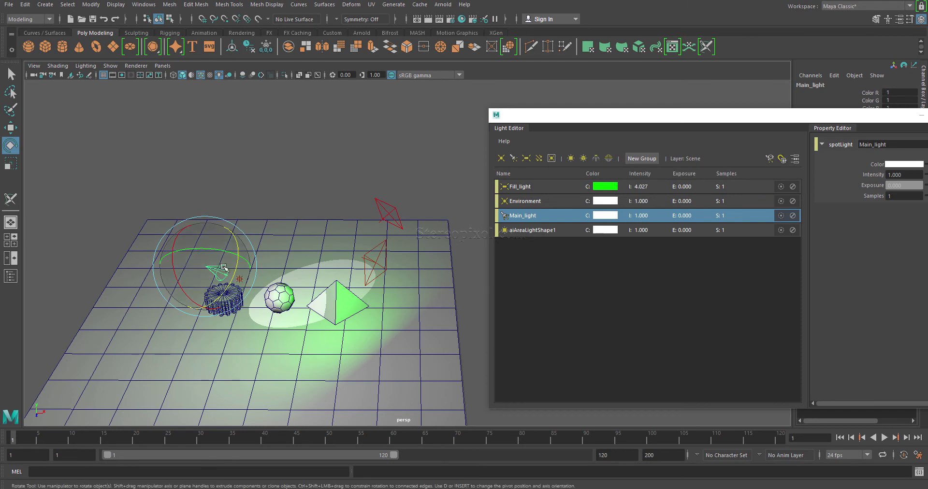
Select Fill_light together with the sphere and snap the light onto the sphere using the Light Editor.
alt+drag(293, 291, 304, 292)
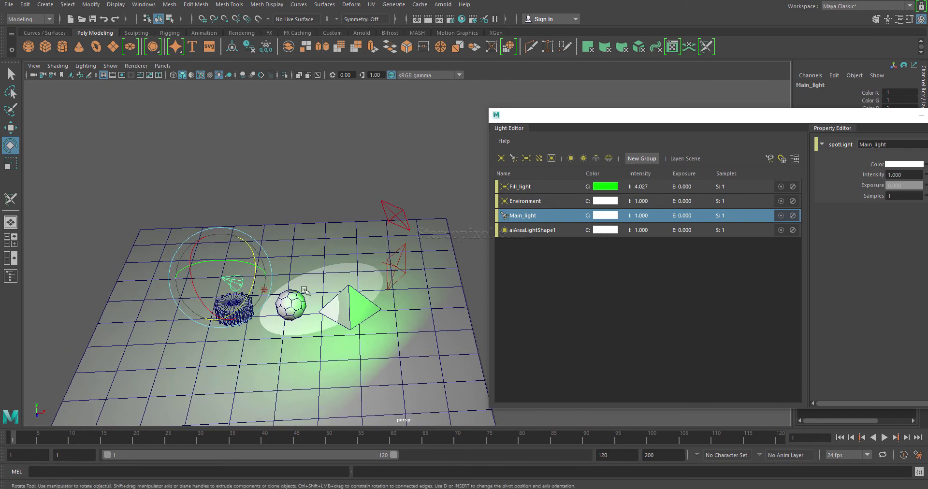
click(391, 266)
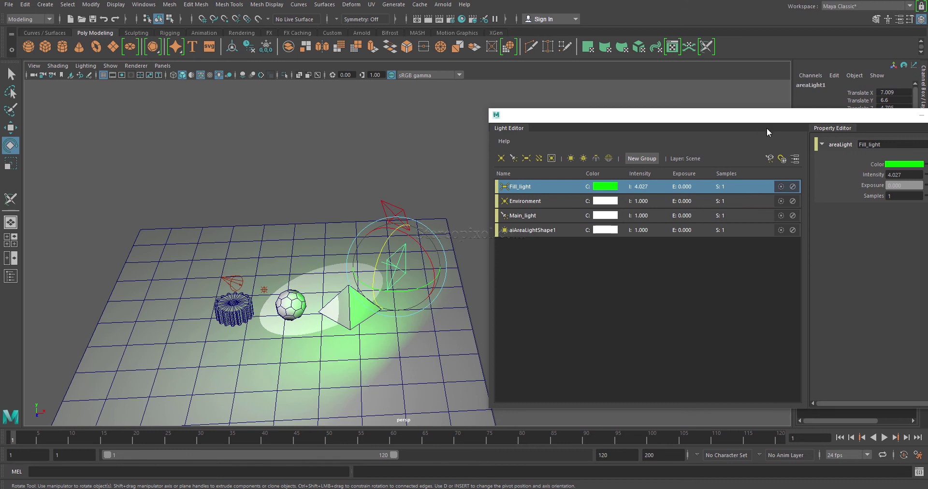
click(293, 308)
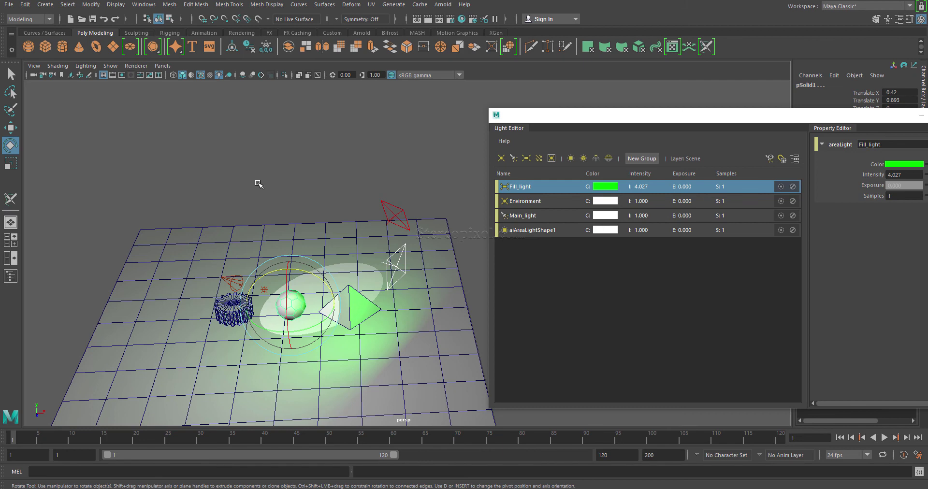
alt+drag(259, 184, 349, 231)
alt+middle_drag(349, 231, 377, 246)
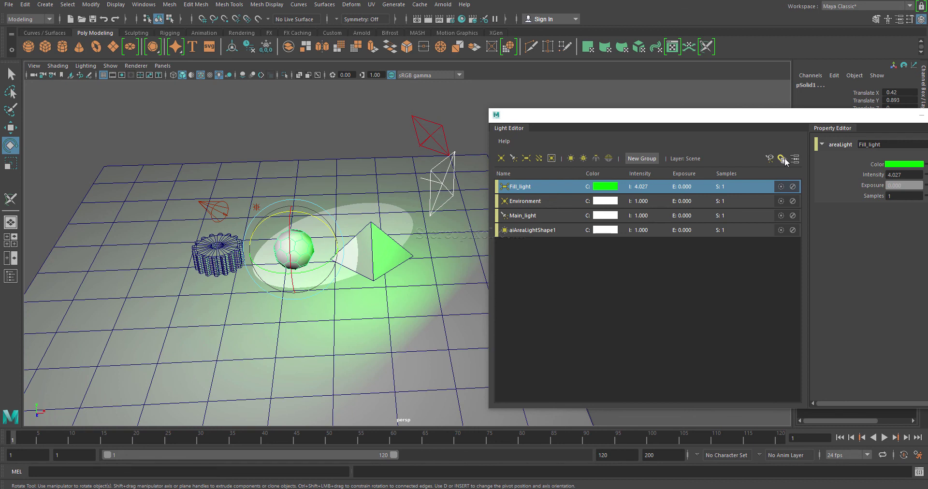
click(782, 159)
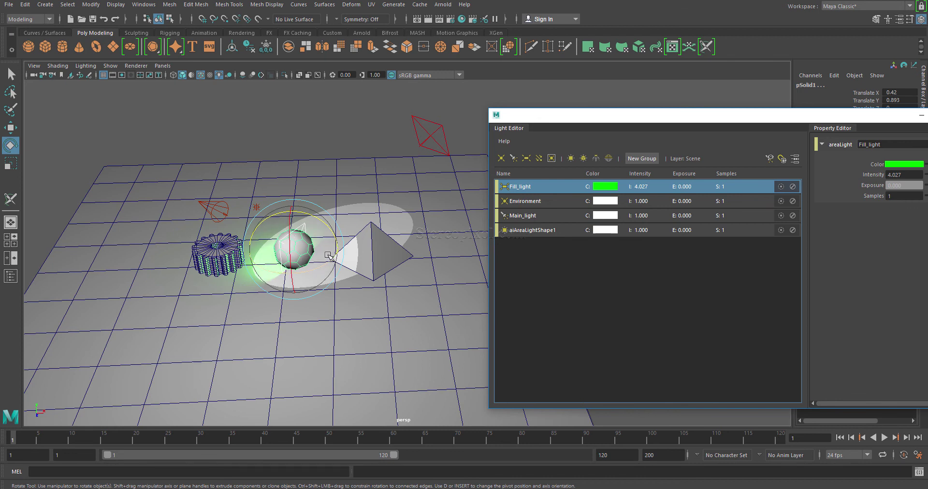
Clear the selection, select only Fill_light in the scene and open its look-through view.
click(327, 256)
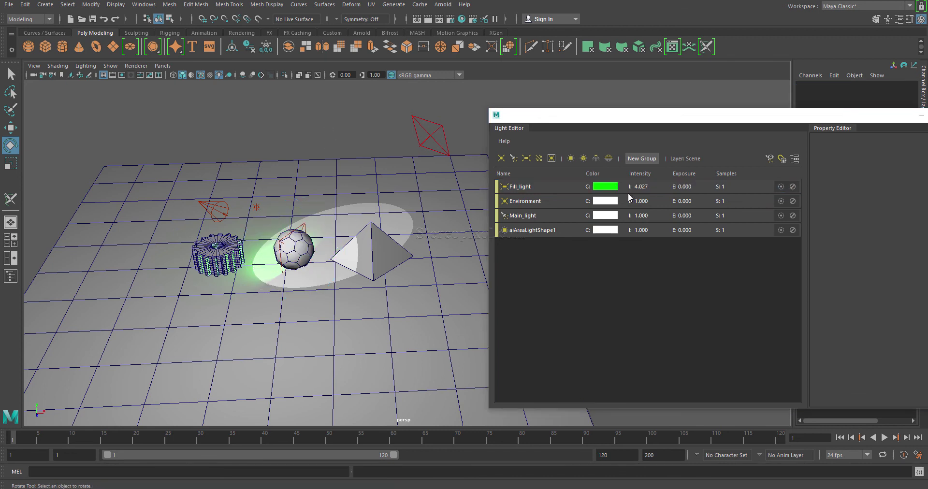
click(302, 226)
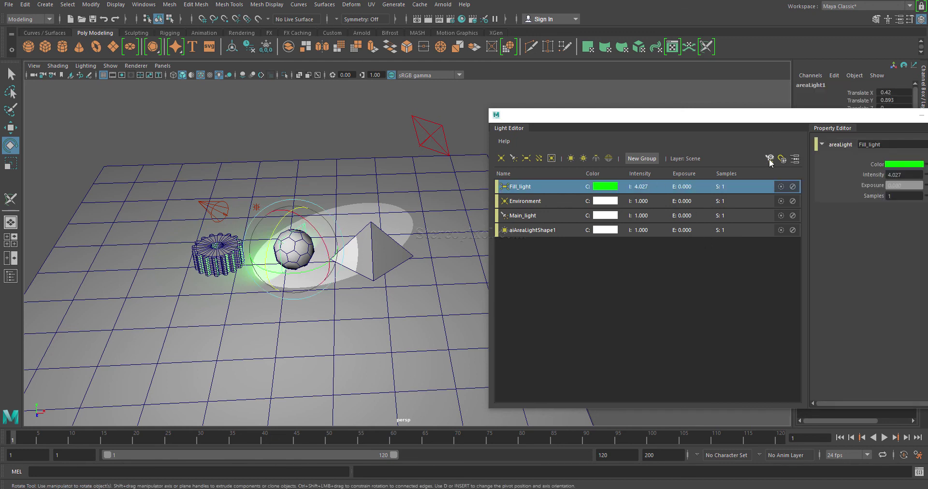
click(770, 162)
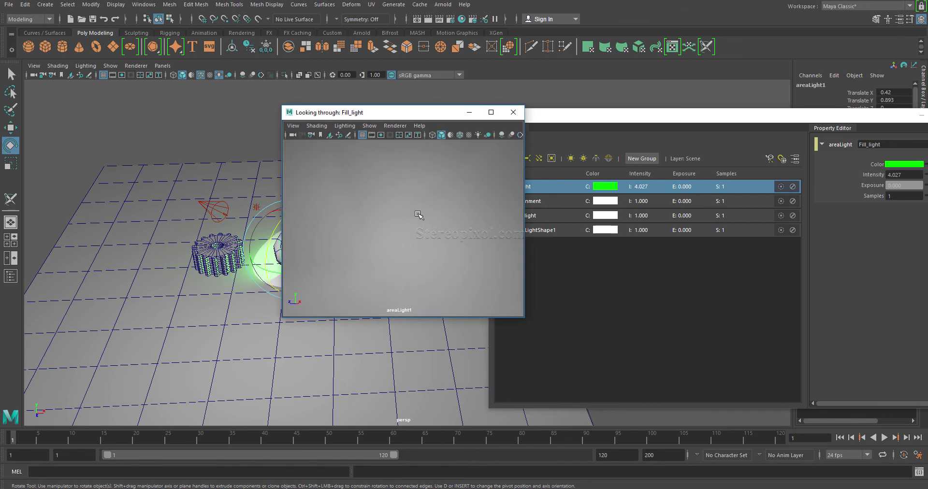
Pull Fill_light up and back from the sphere in its look-through view to face the objects, and close that window.
scroll(326, 232, down, 5)
alt+drag(391, 234, 433, 267)
scroll(418, 257, down, 5)
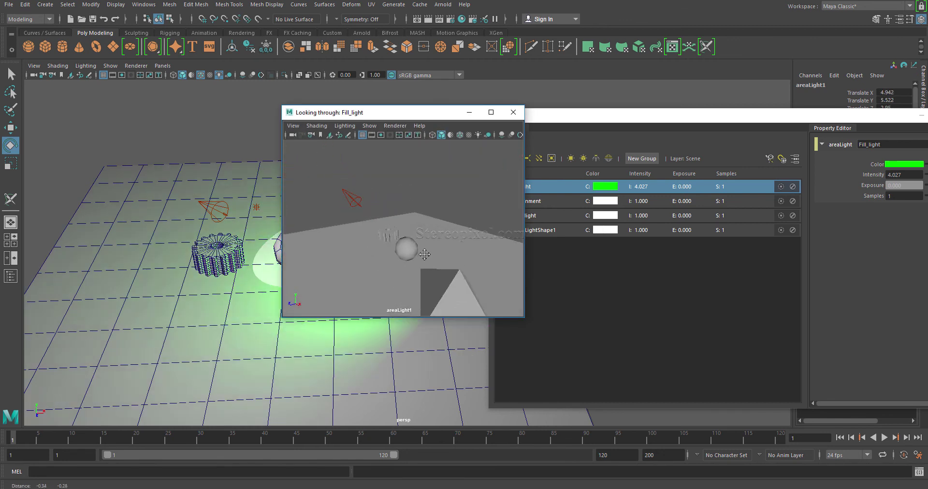
alt+middle_drag(414, 257, 414, 252)
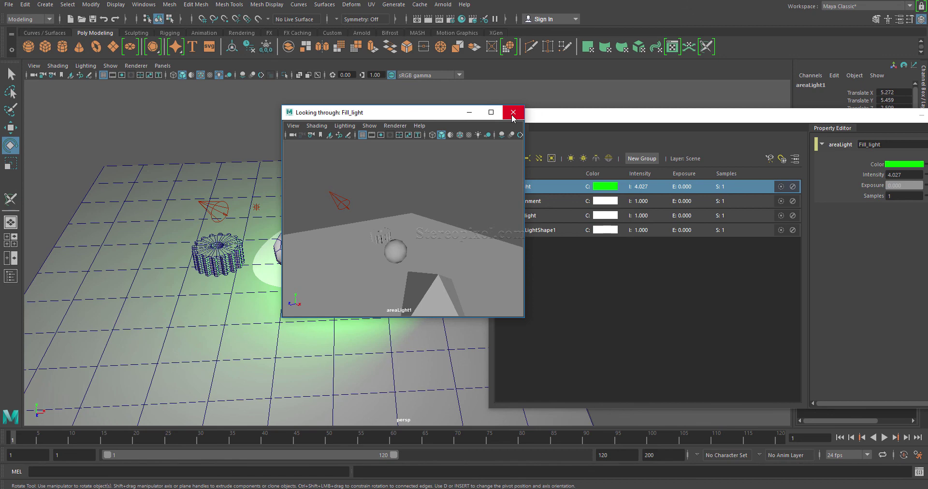
click(513, 113)
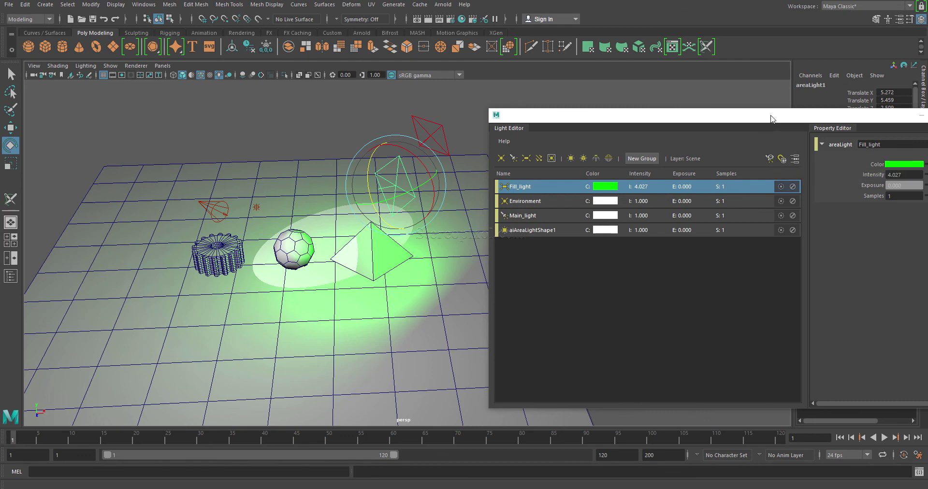
Move the Light Editor fully into view and try a wider Property Editor pane.
drag(772, 118, 553, 90)
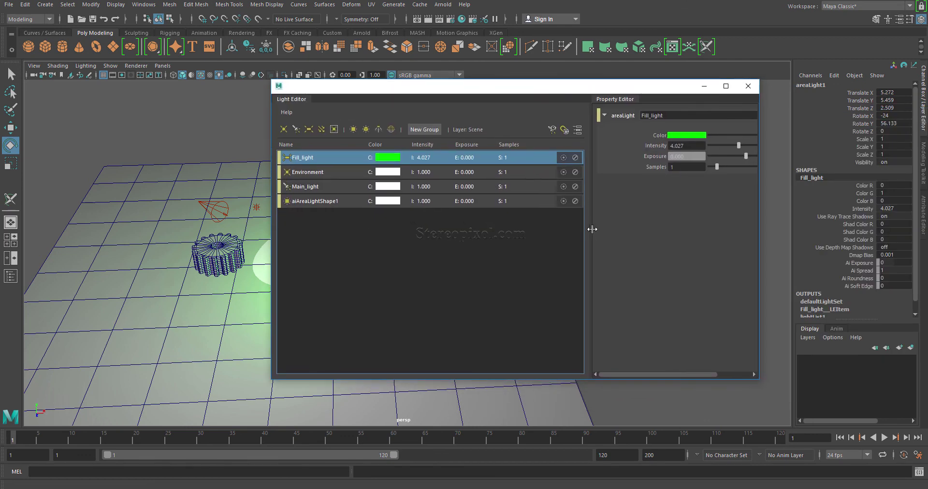
drag(592, 229, 569, 233)
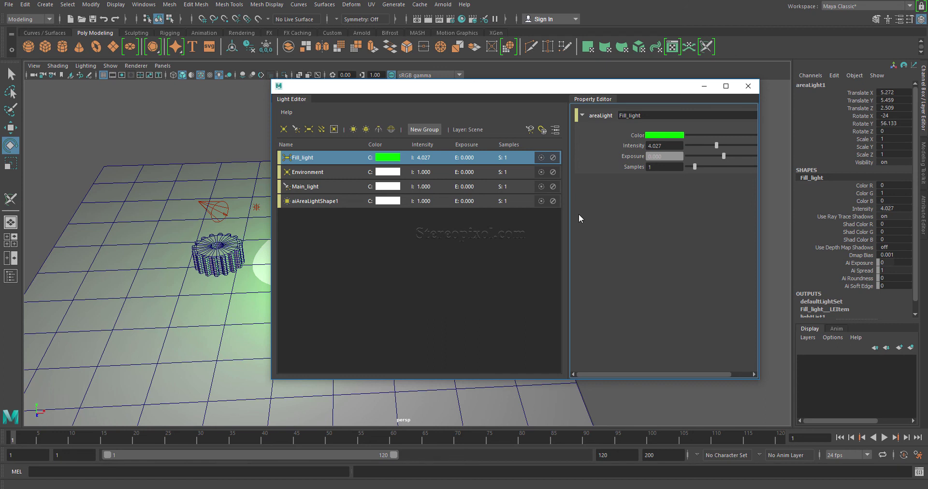
drag(570, 216, 592, 215)
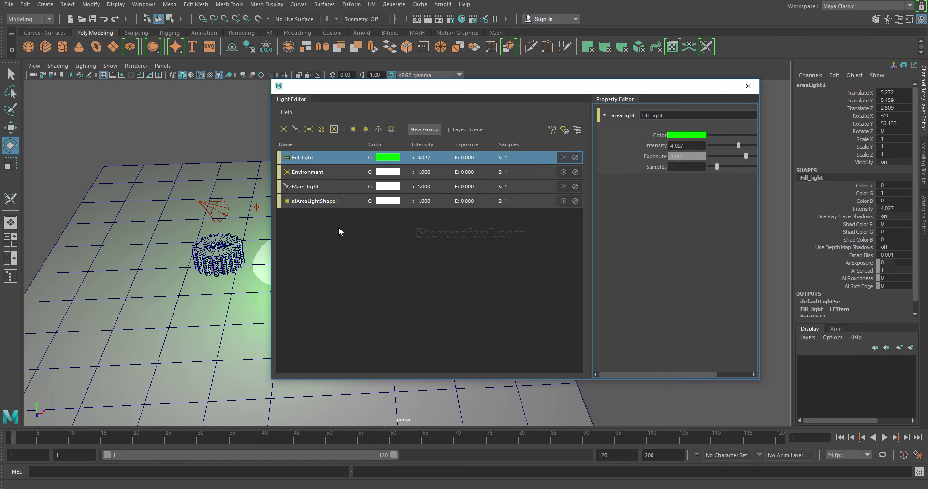
Select Main_light in the Light Editor and minimize the editor to reveal the whole lit scene.
click(307, 188)
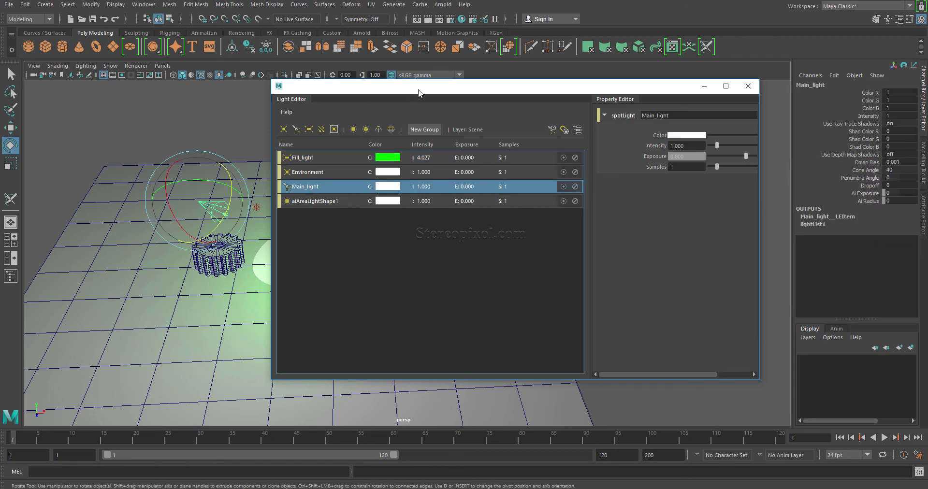
drag(418, 93, 501, 104)
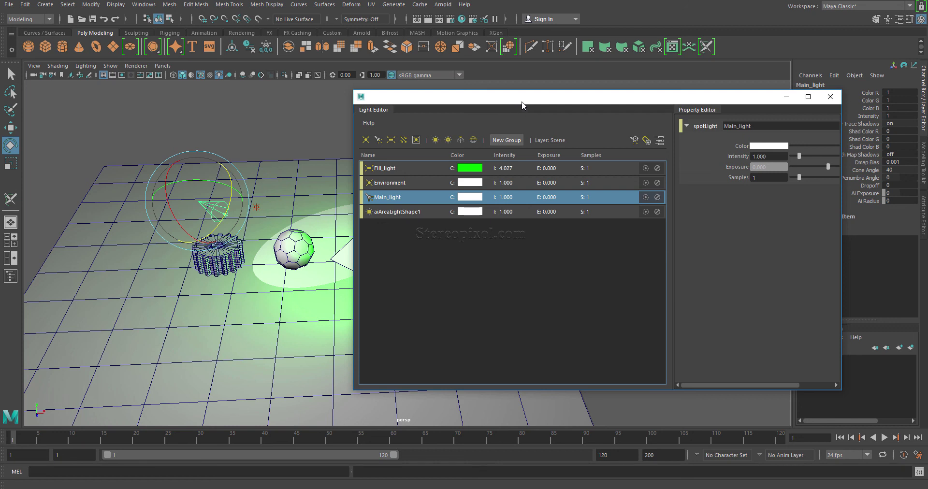
drag(522, 103, 475, 91)
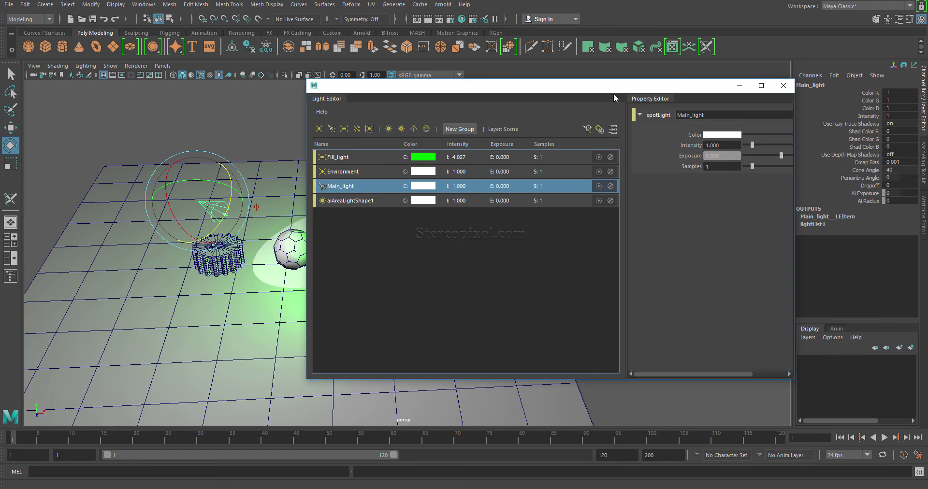
drag(722, 91, 807, 96)
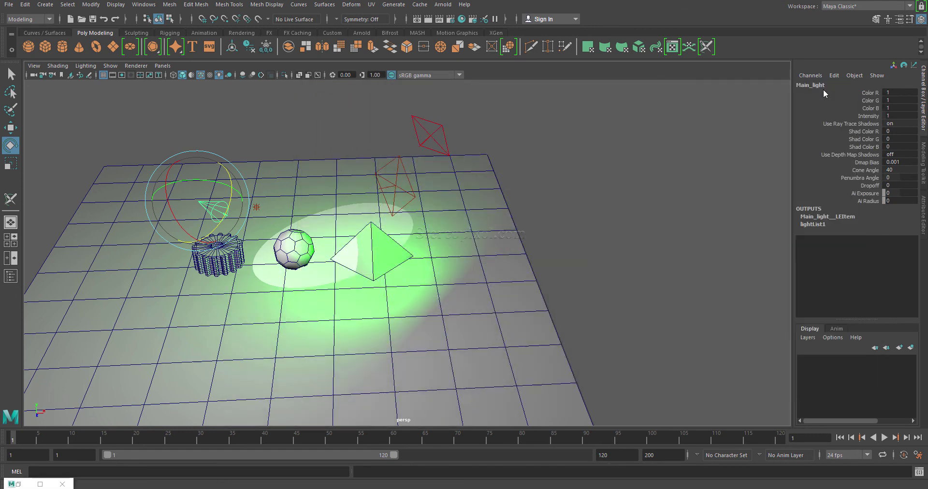
click(824, 91)
alt+drag(329, 219, 455, 285)
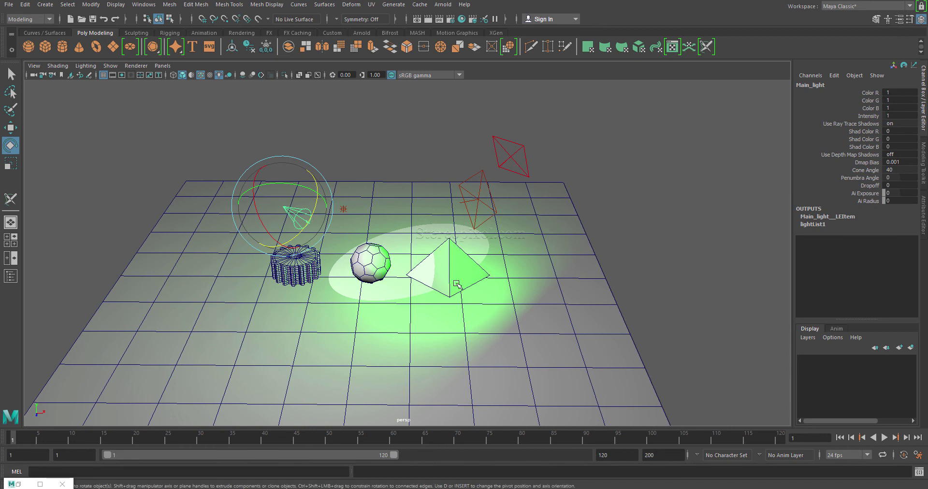